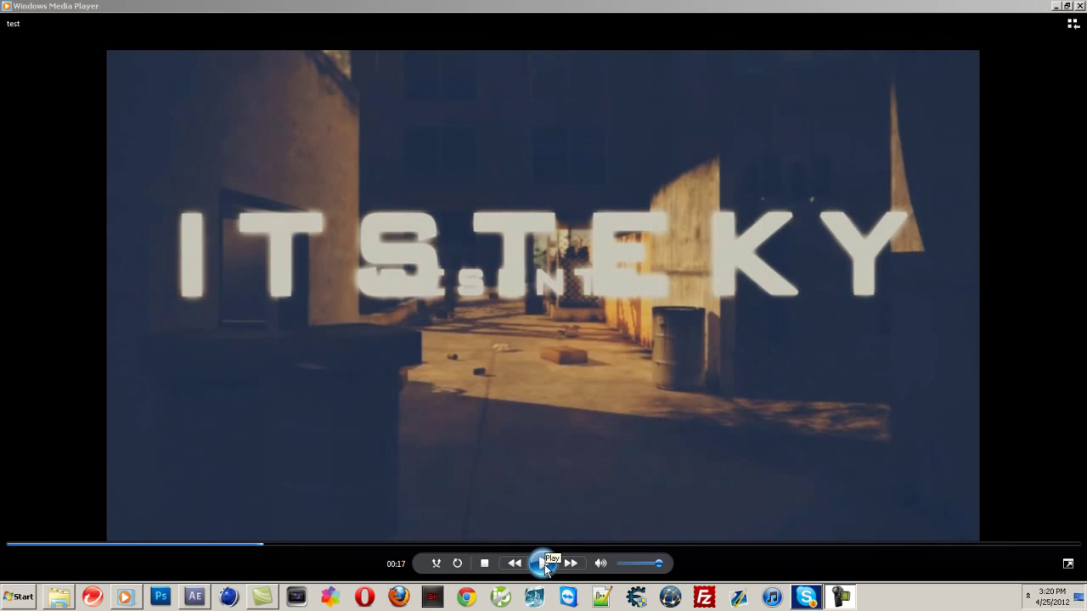
Play and pause the finished alley clip in Windows Media Player, then return to After Effects.
left_click(542, 563)
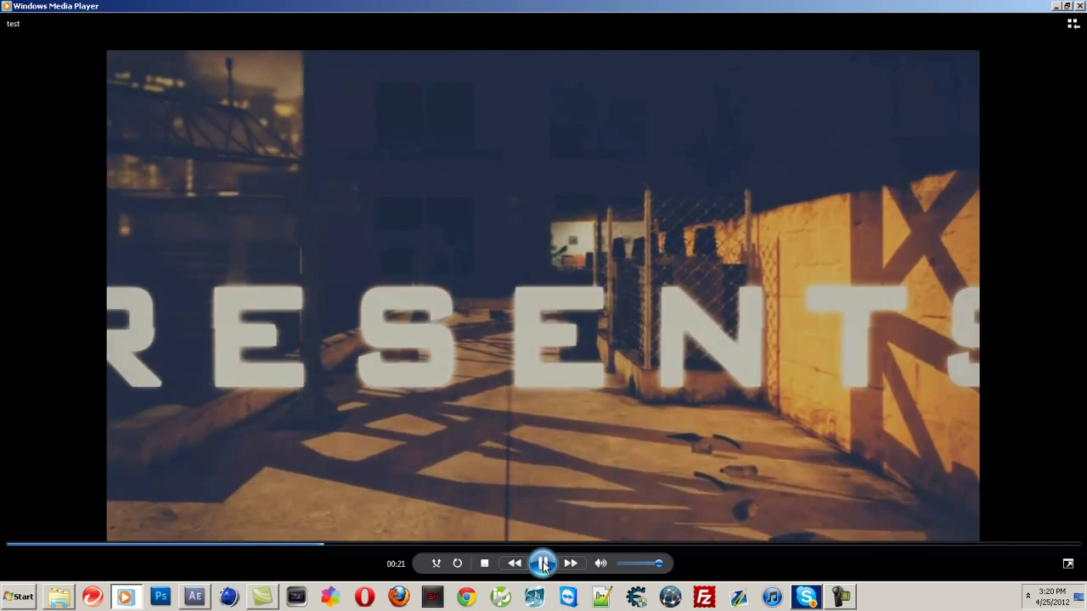
left_click(544, 564)
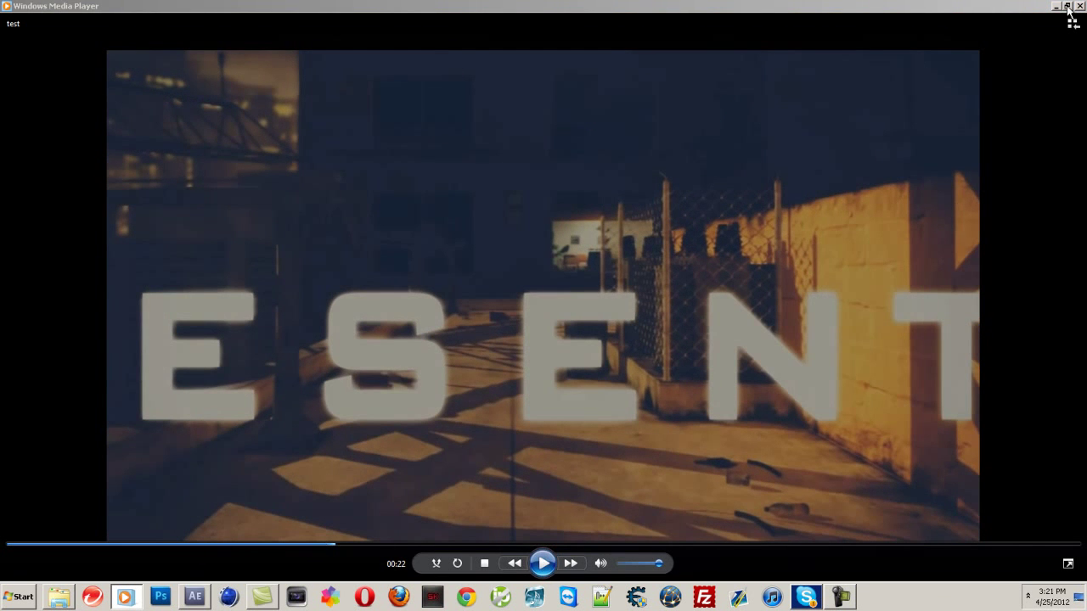
left_click(195, 596)
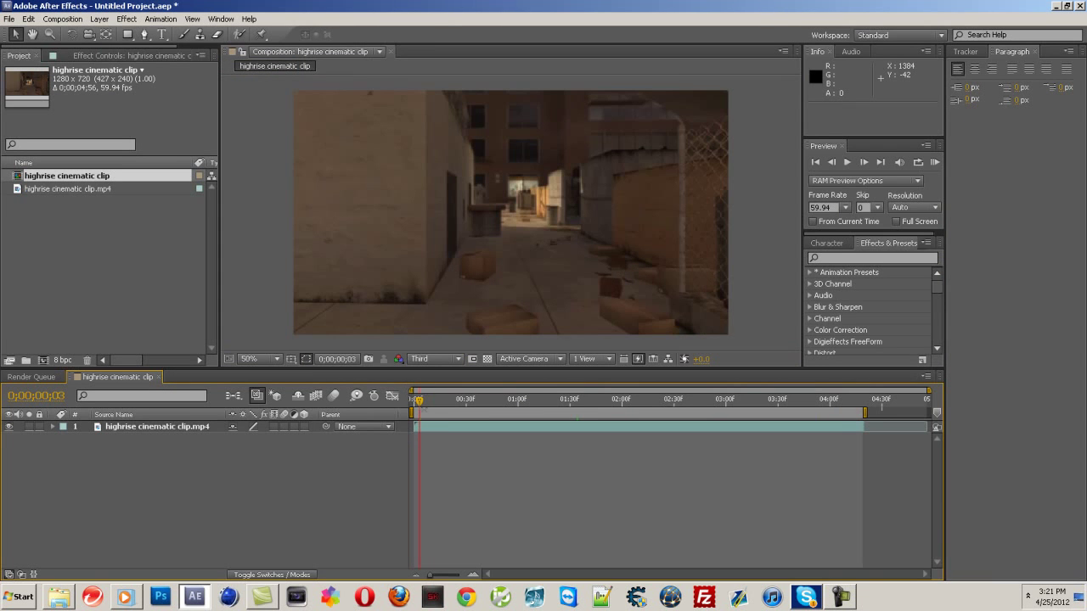
Search the effects for 'camerat' and pick The Foundry's CameraTracker (1.0).
mouse_move(419, 401)
left_mouse_down()
mouse_move(514, 402)
mouse_move(415, 405)
left_mouse_up()
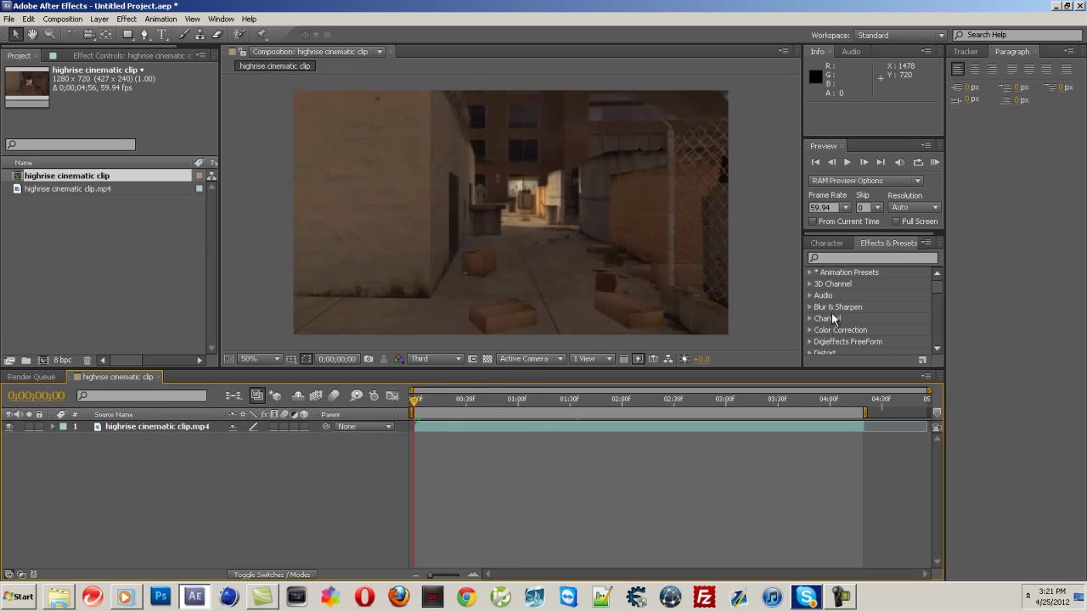
left_click(858, 258)
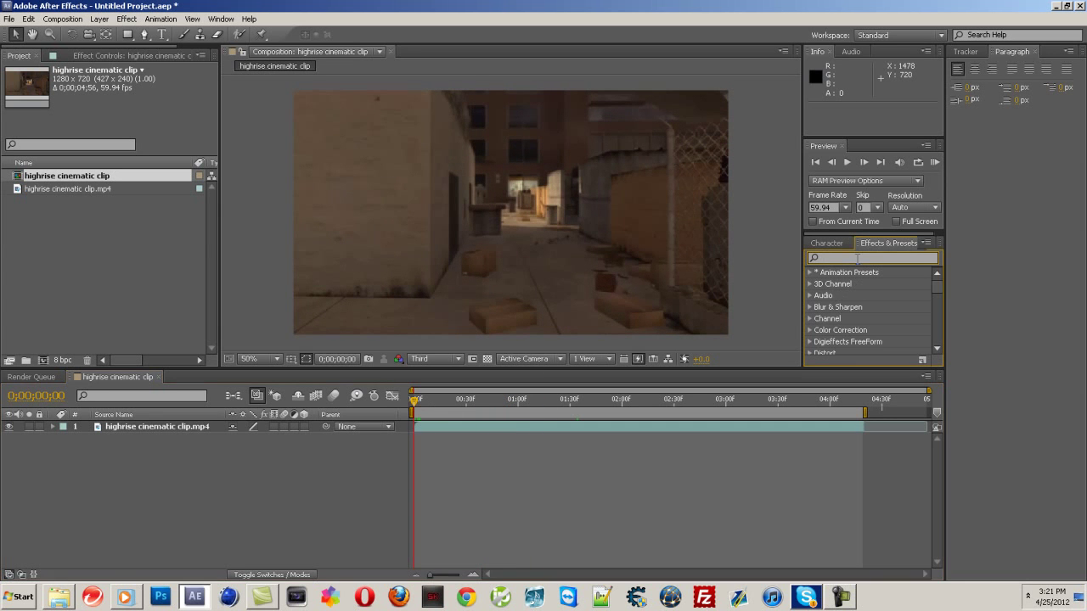
type("camera")
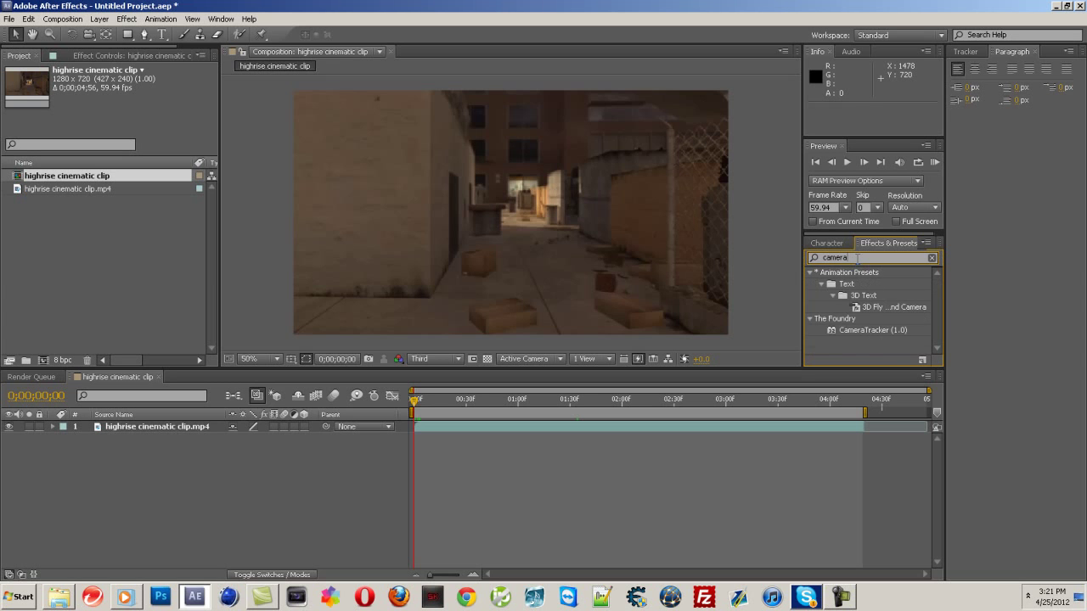
type("tr")
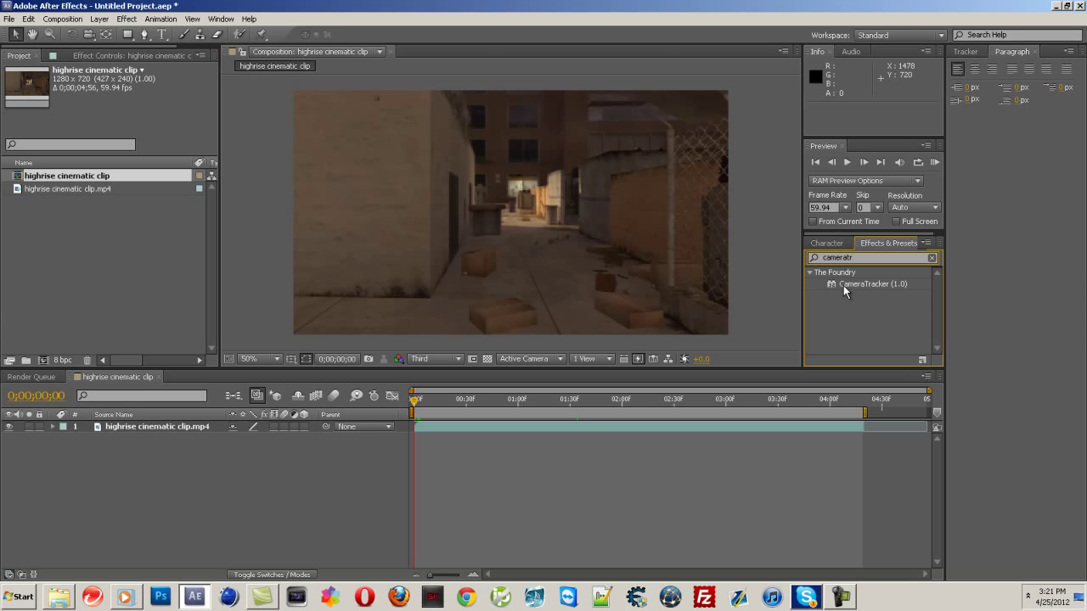
left_click(843, 285)
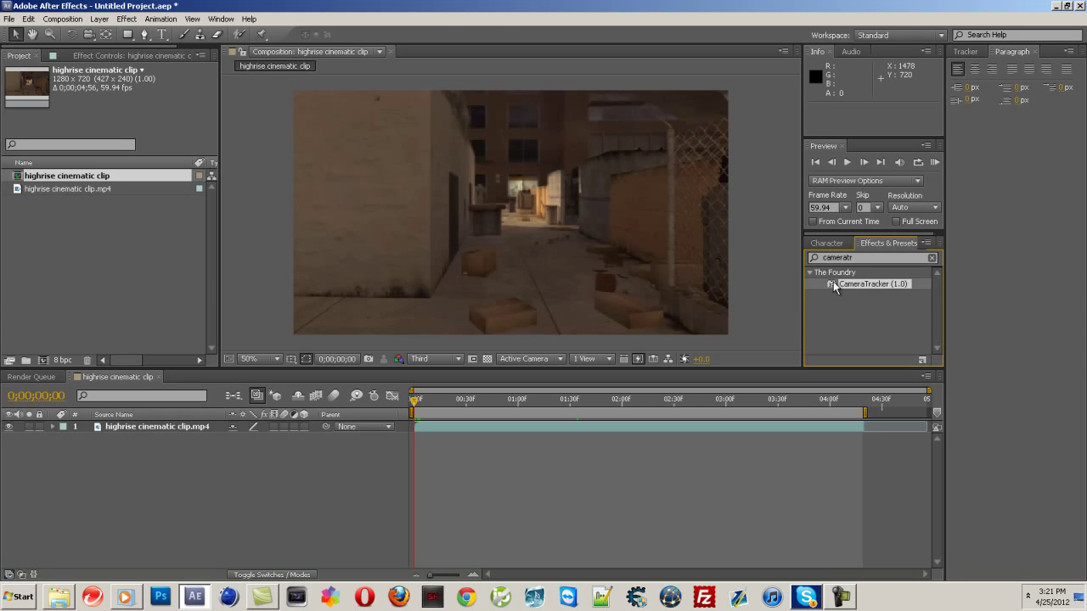
Apply CameraTracker to the highrise cinematic clip layer, cancelling tracking after the resolution warning.
left_click_drag(833, 281, 183, 434)
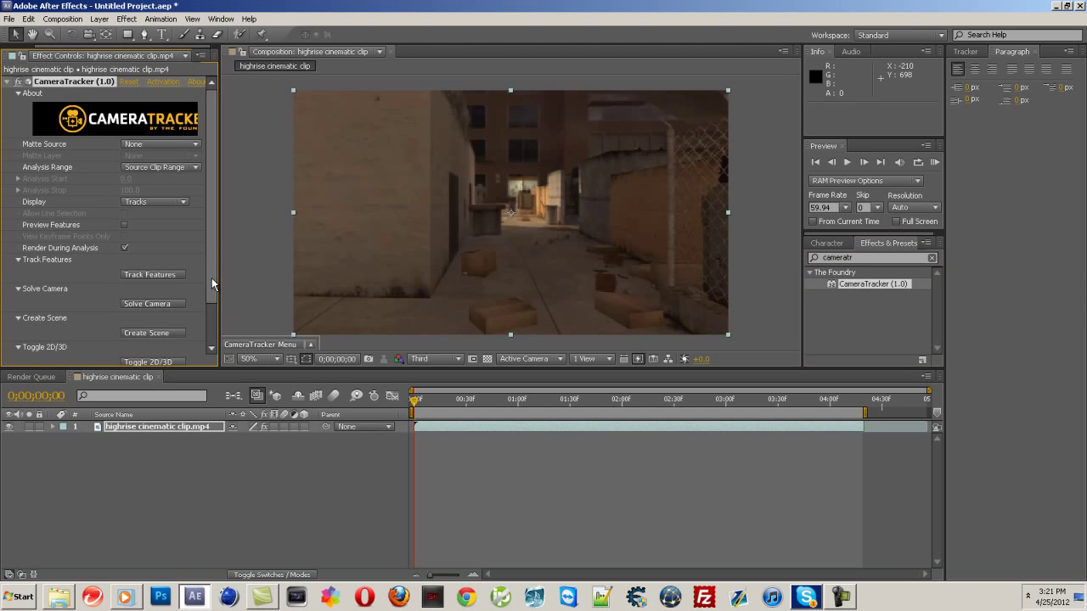
scroll(213, 264, "down", 2)
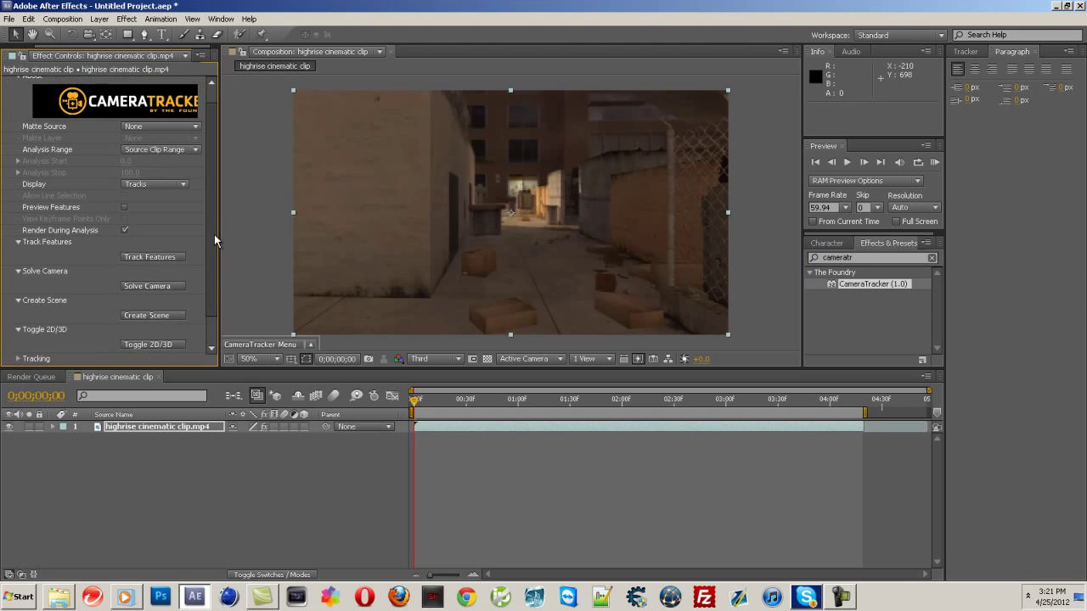
scroll(214, 234, "up", 2)
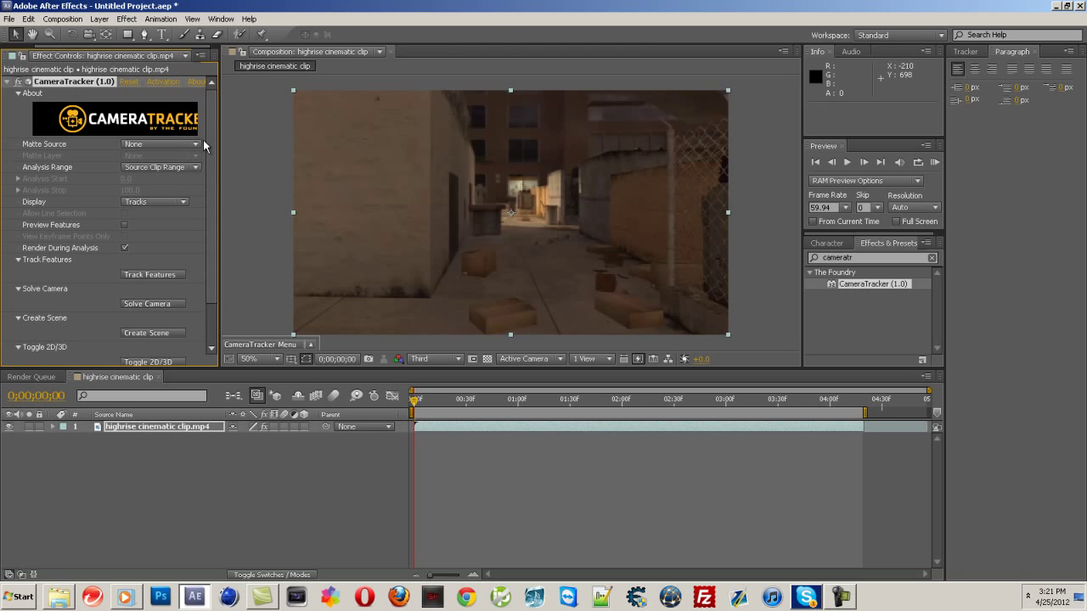
left_click_drag(210, 130, 210, 169)
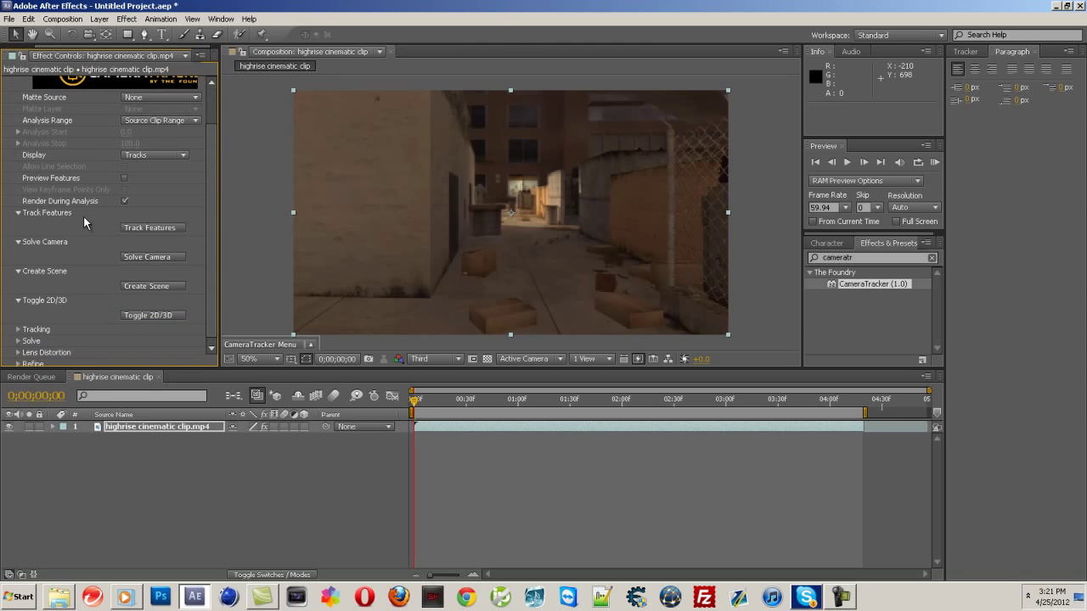
left_click(178, 227)
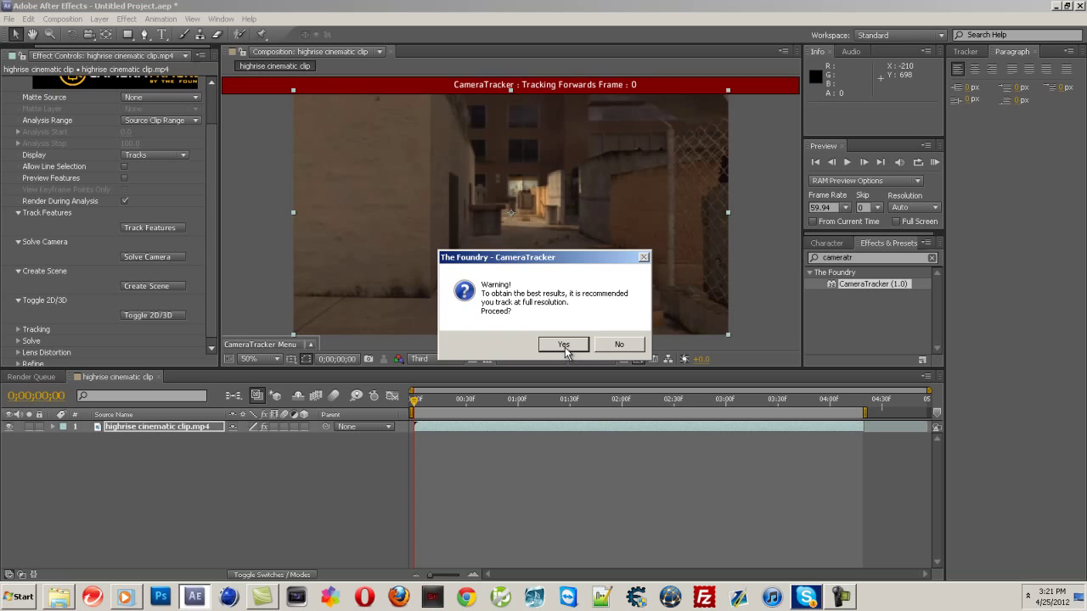
left_click(617, 346)
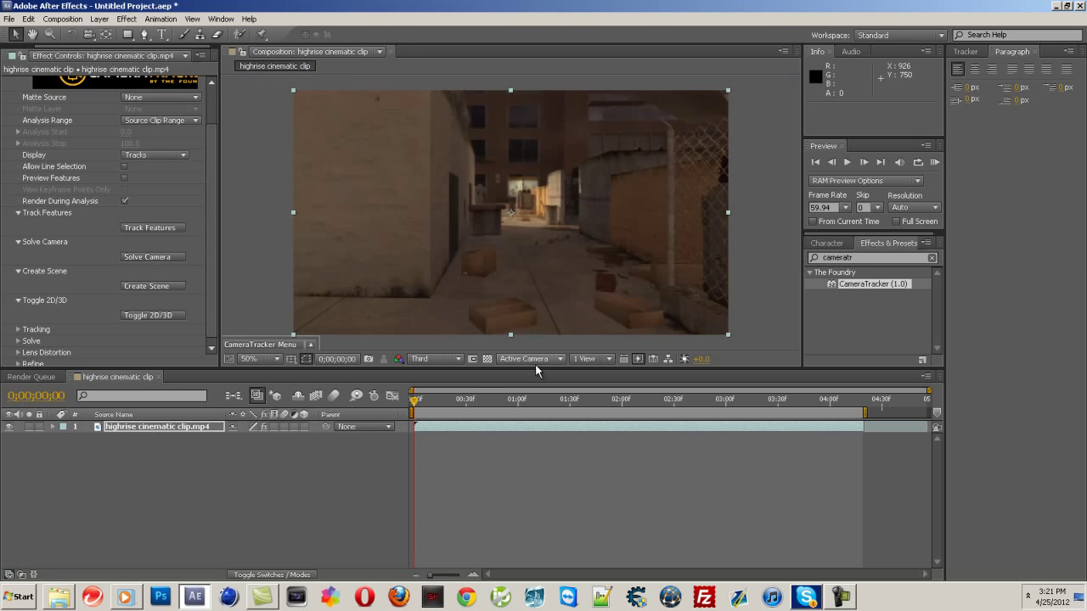
Set the composition preview resolution to Full.
left_click(463, 359)
left_click(438, 389)
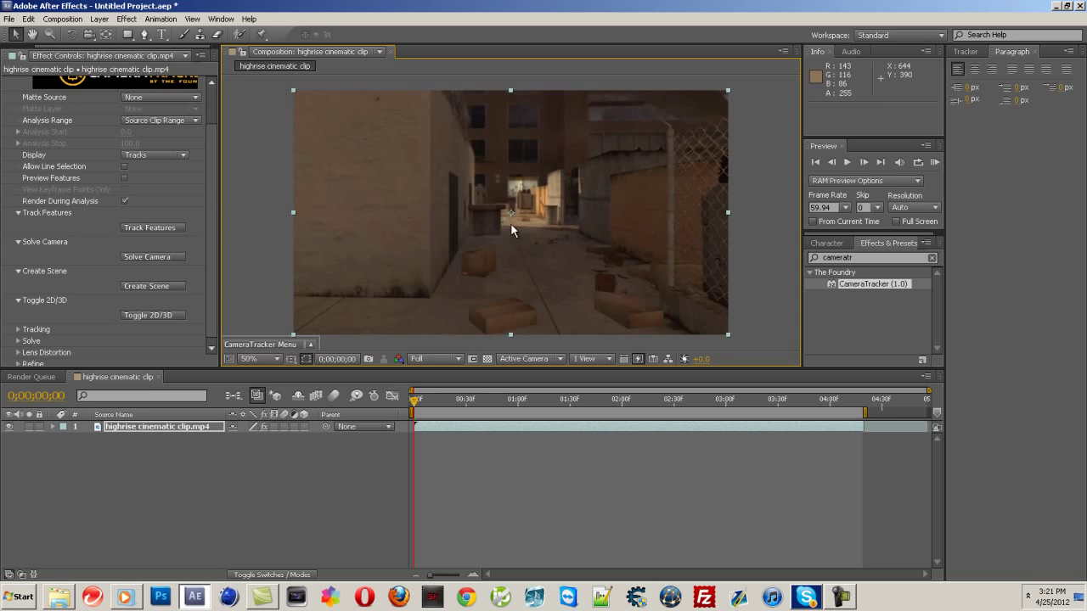
left_click(450, 365)
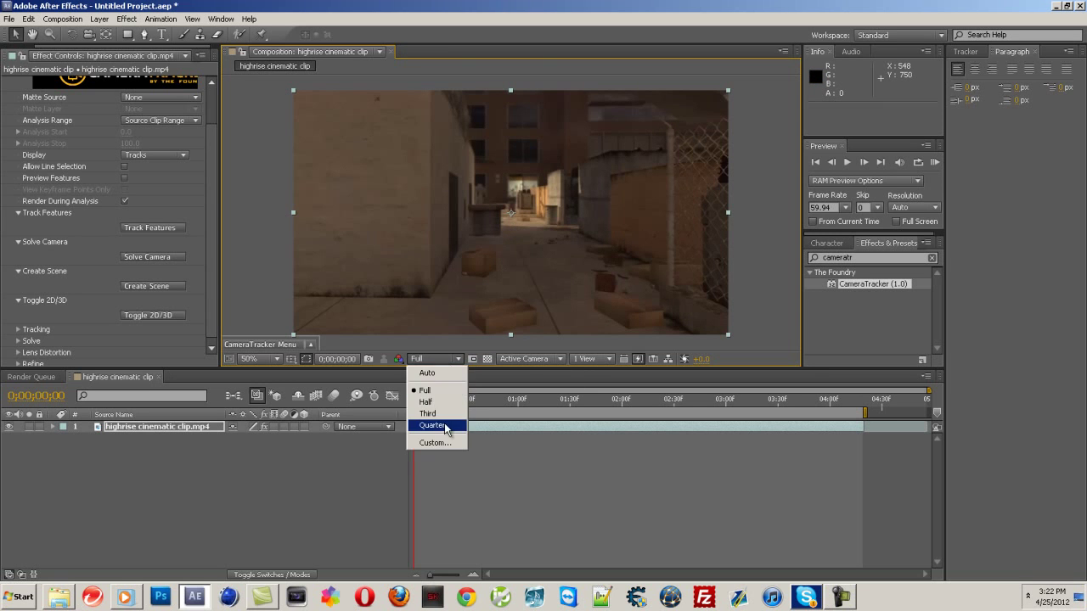
left_click(448, 425)
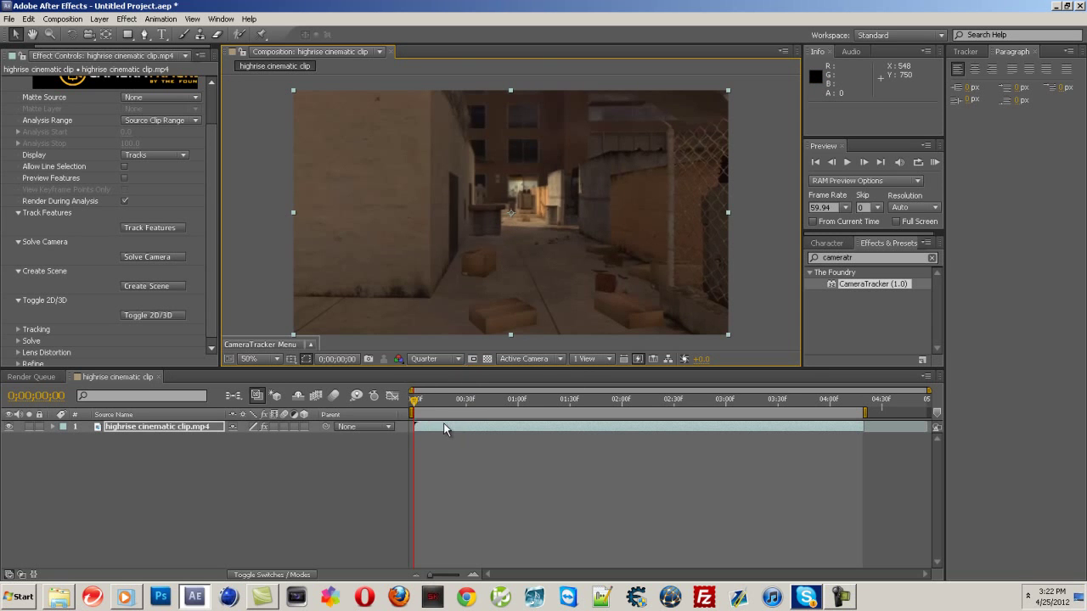
left_click(455, 360)
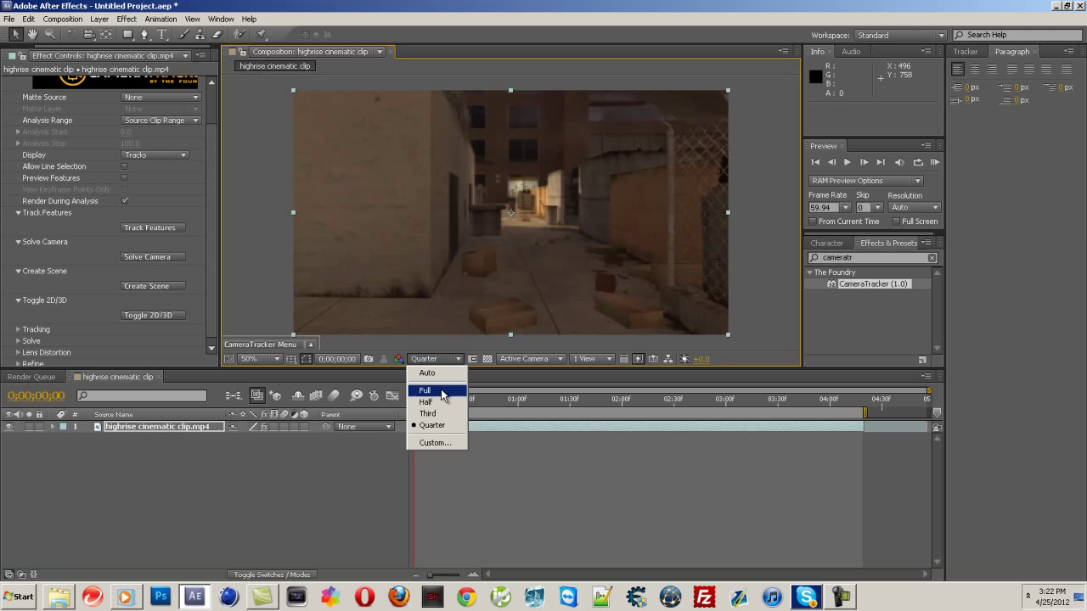
left_click(442, 391)
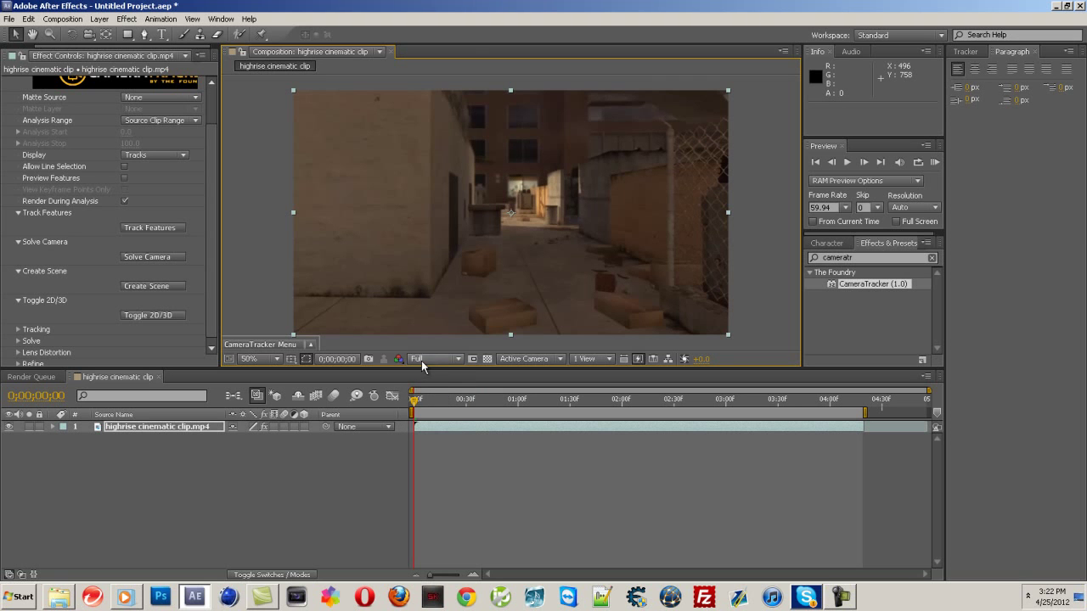
Run Track Features on the alley clip and let tracking finish.
left_click(156, 228)
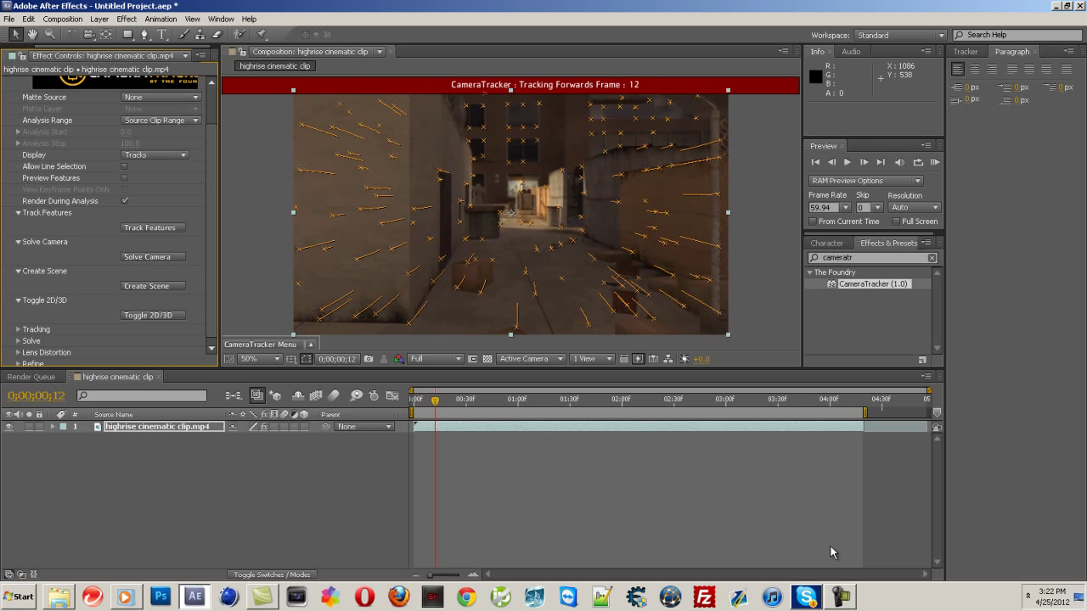
left_click(843, 594)
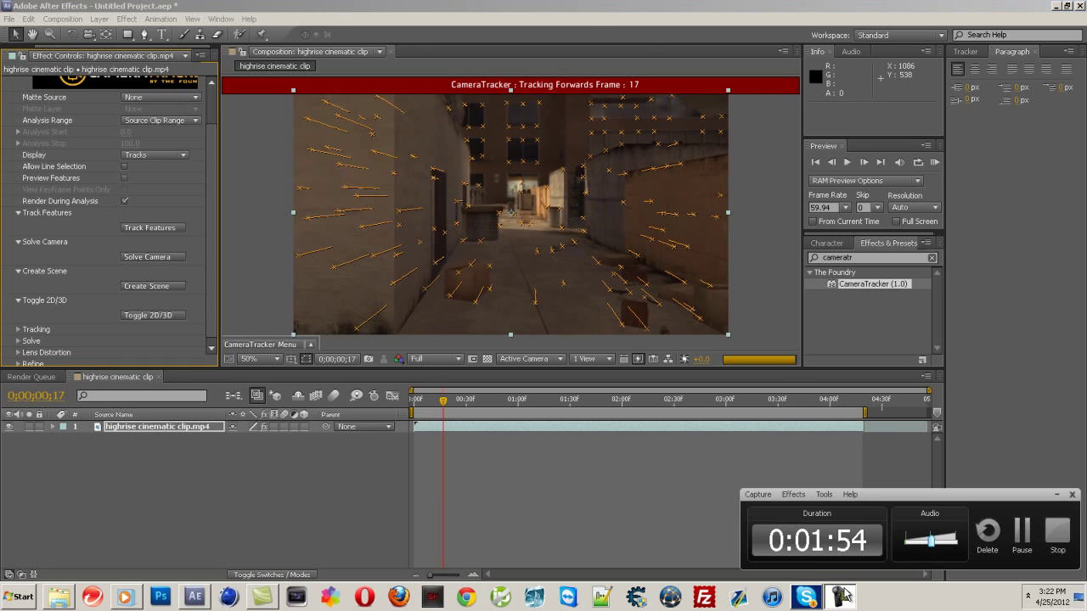
left_click(1021, 530)
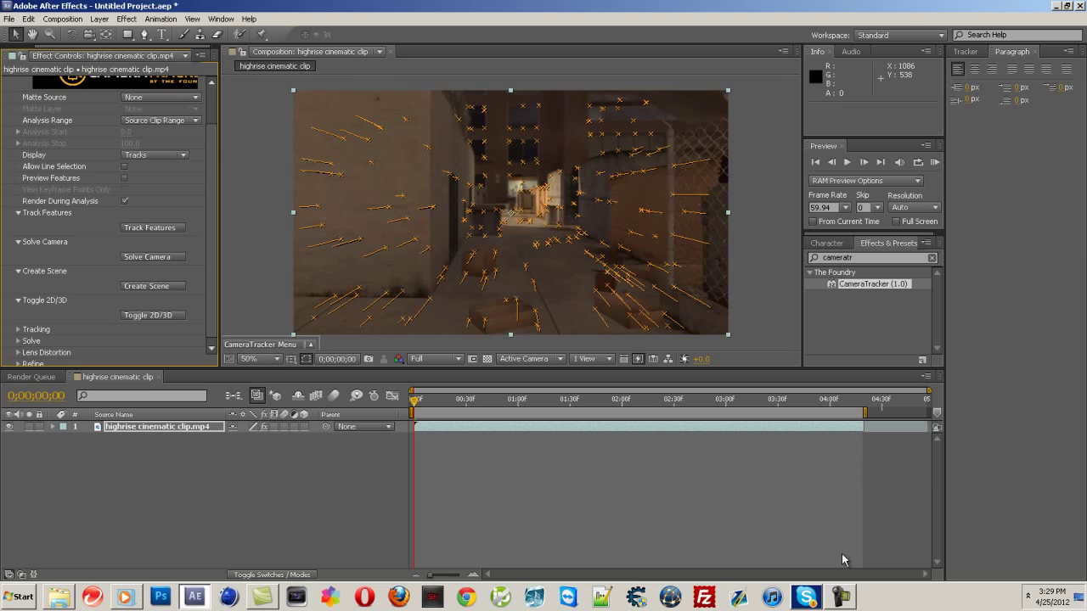
left_click(843, 598)
left_click(846, 604)
Select the CameraTracker effect and scrub the timeline to check the orange track points.
left_click(170, 440)
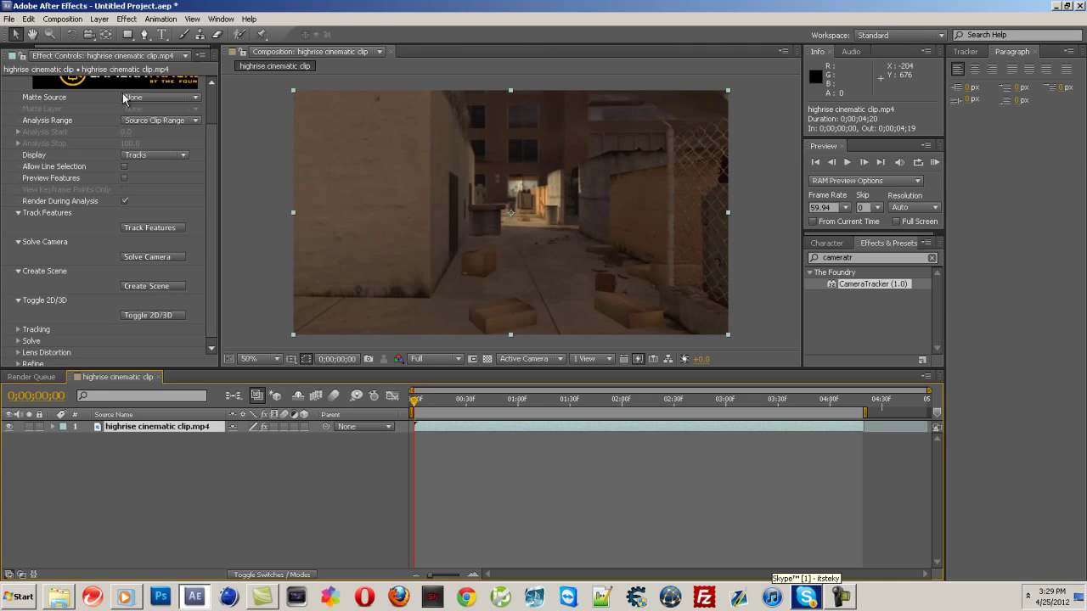
scroll(209, 136, "up", 2)
scroll(209, 136, "up", 1)
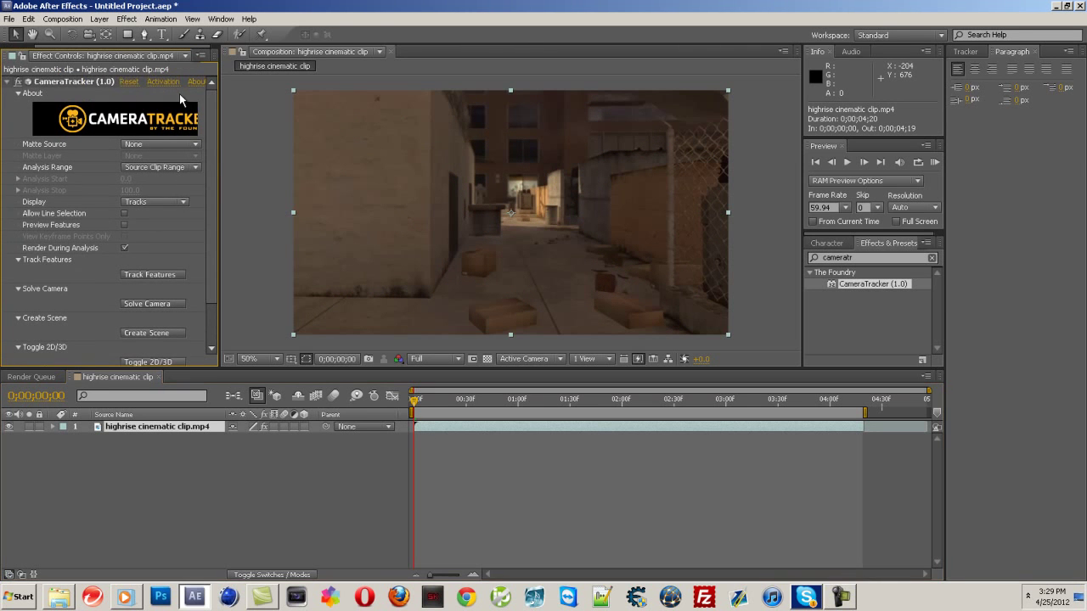
left_click(111, 85)
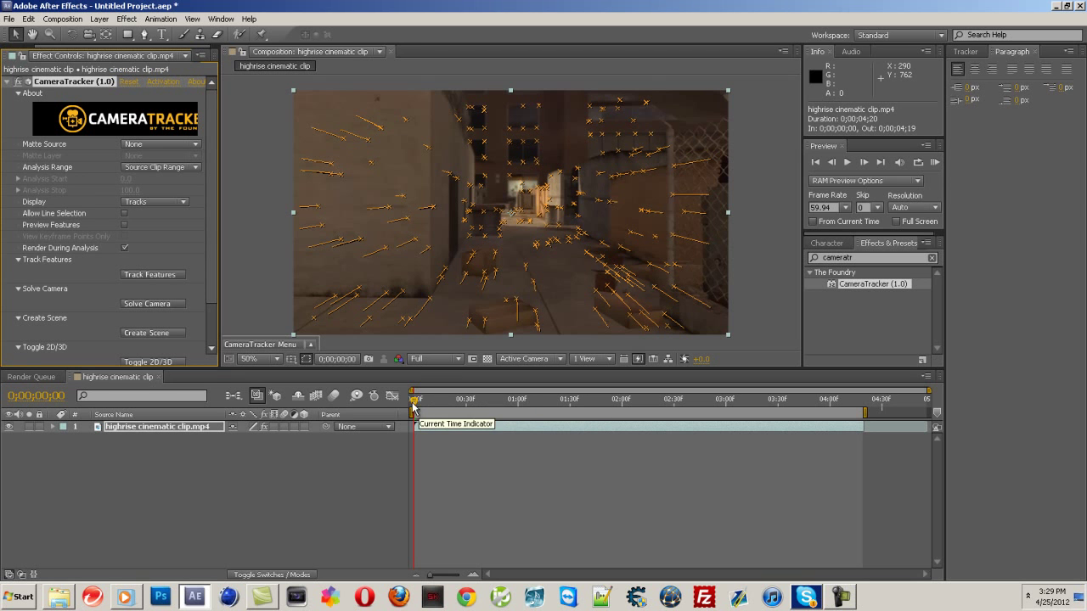
mouse_move(415, 399)
left_mouse_down()
mouse_move(557, 404)
mouse_move(408, 399)
left_mouse_up()
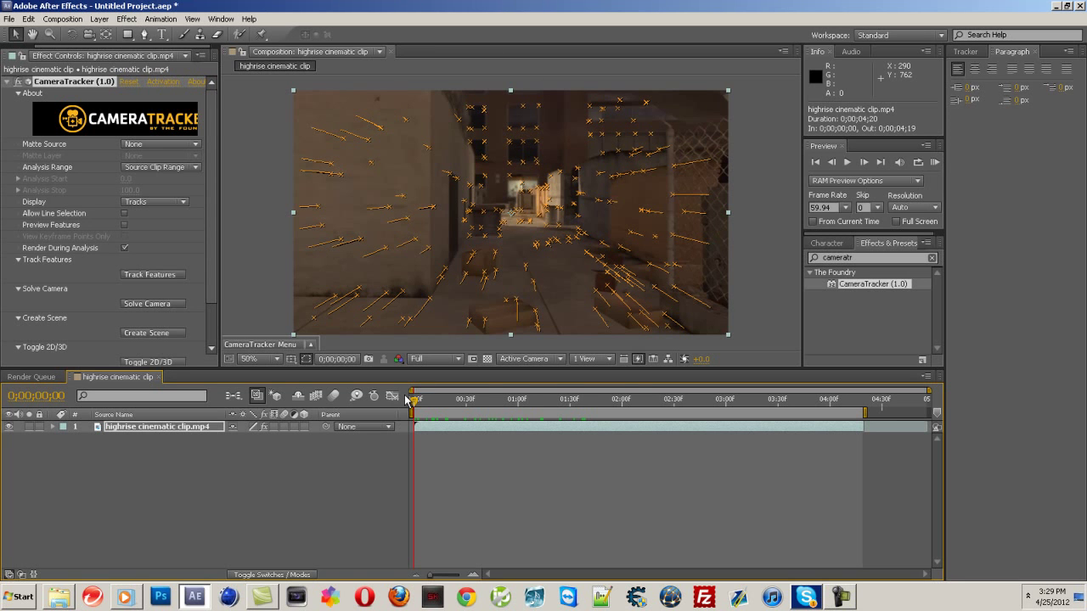
mouse_move(413, 400)
left_mouse_down()
mouse_move(468, 400)
mouse_move(409, 401)
mouse_move(423, 399)
mouse_move(412, 415)
left_mouse_up()
Solve the camera, accept the 1.01-pixel result, and scrub to inspect the green tracks.
left_click(170, 302)
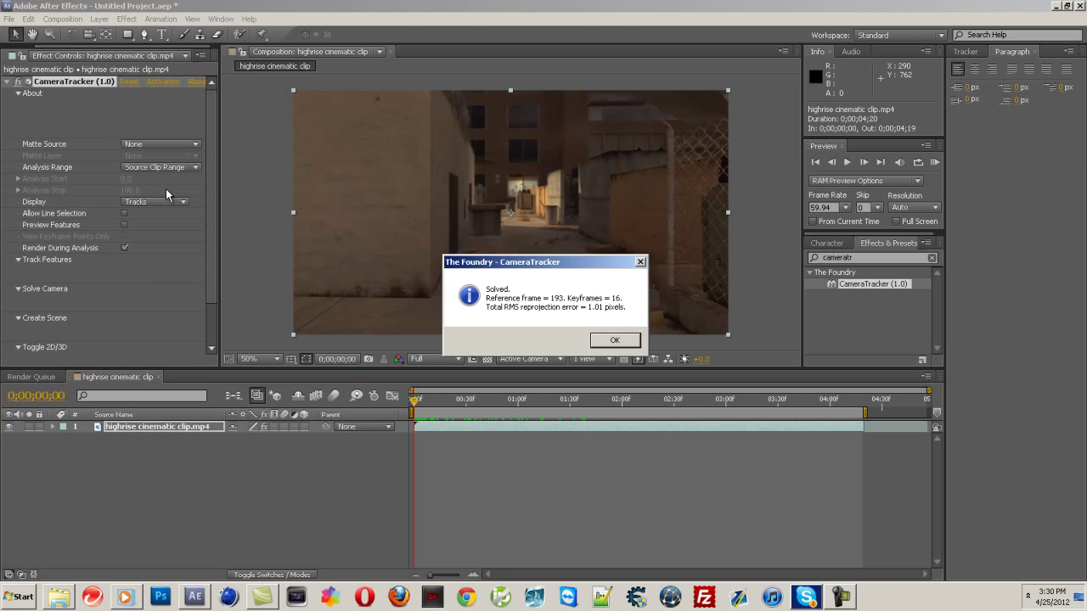
left_click(616, 341)
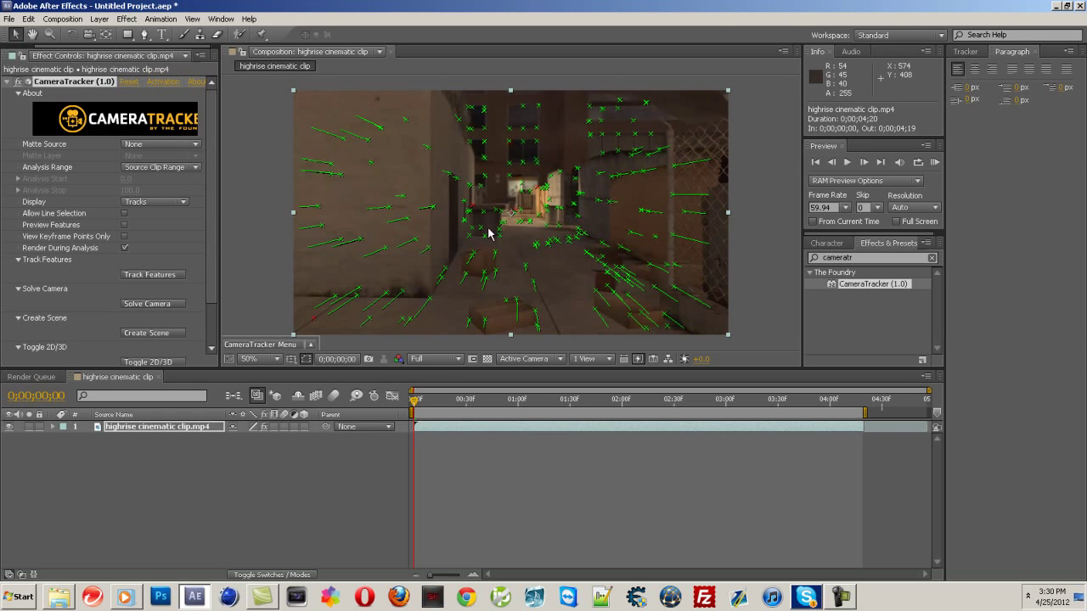
mouse_move(468, 206)
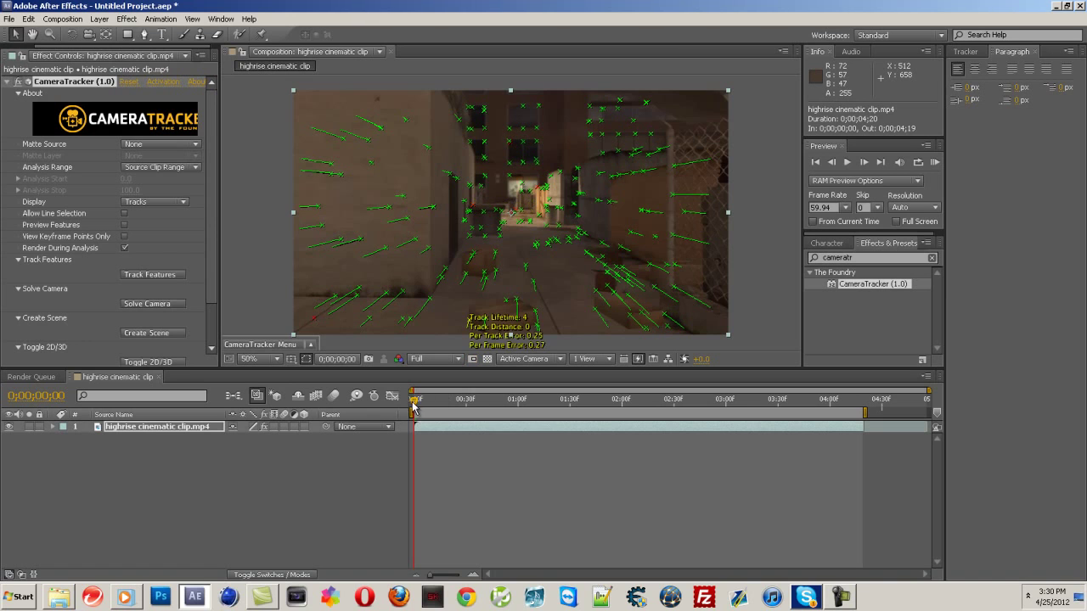
mouse_move(414, 399)
left_mouse_down()
mouse_move(828, 416)
mouse_move(544, 423)
mouse_move(415, 416)
mouse_move(395, 404)
left_mouse_up()
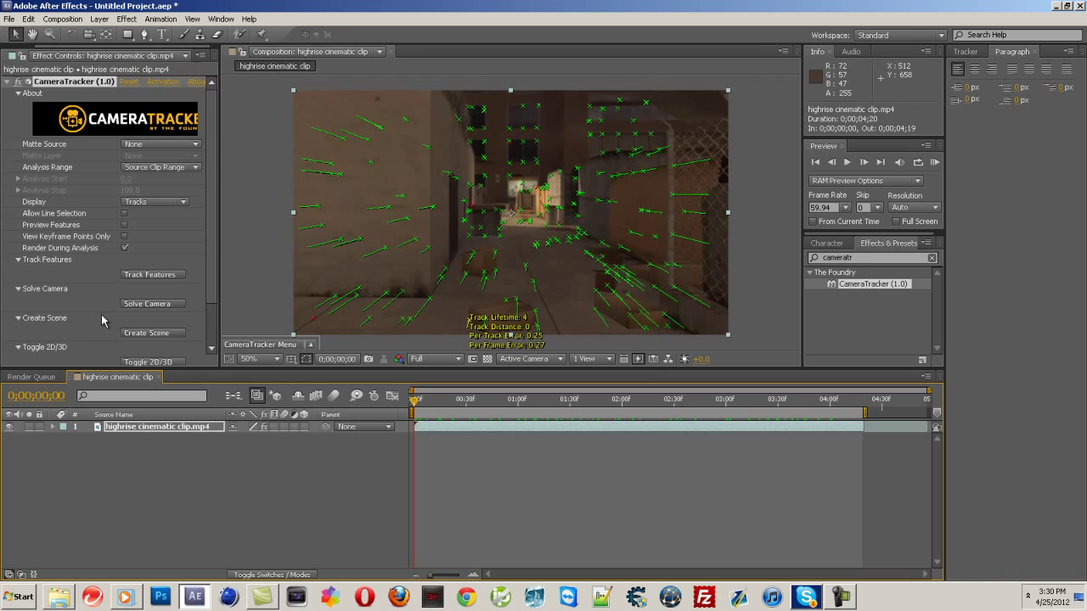
Create the camera and null object layers from the solved track, then select the clip layer.
left_click(142, 335)
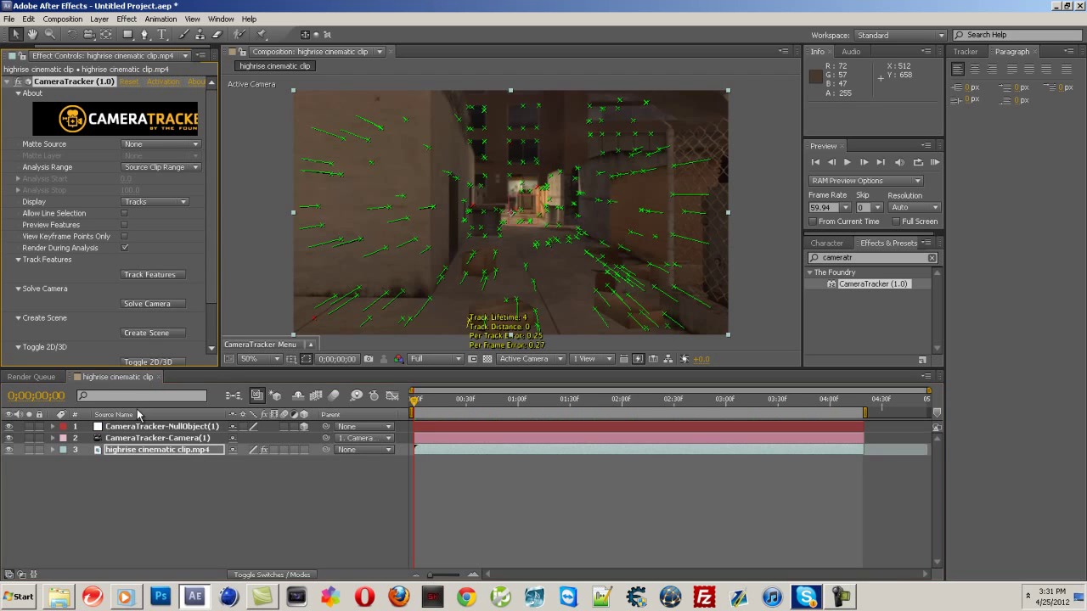
left_click(145, 428)
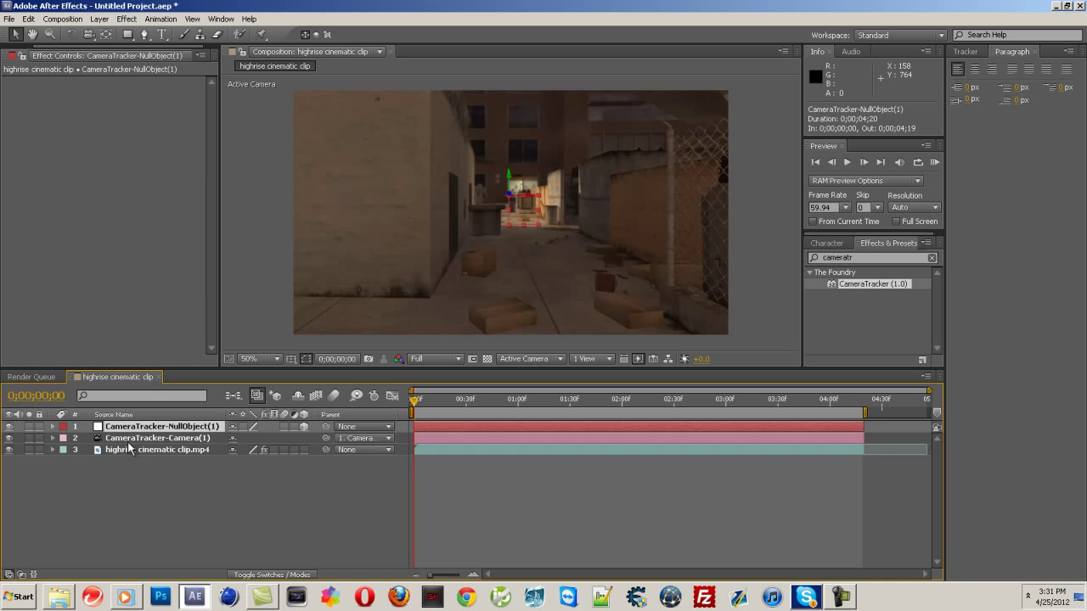
left_click(127, 441)
left_click(129, 450)
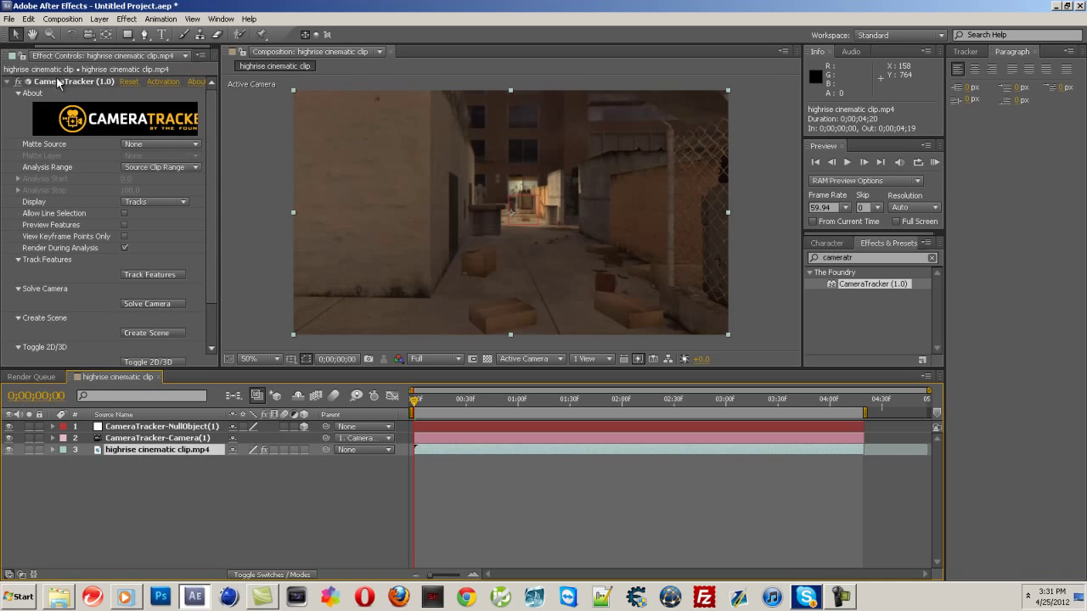
Show the clip's track points and move the playhead to about 0;00;00;51.
left_click(68, 82)
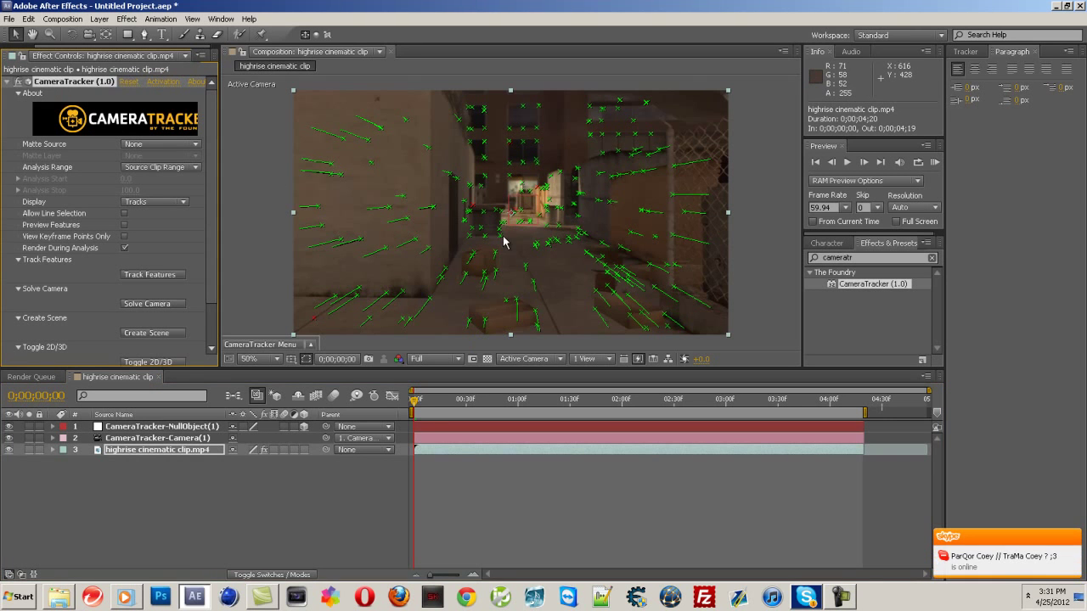
mouse_move(503, 242)
left_click_drag(415, 404, 501, 412)
left_click(504, 405)
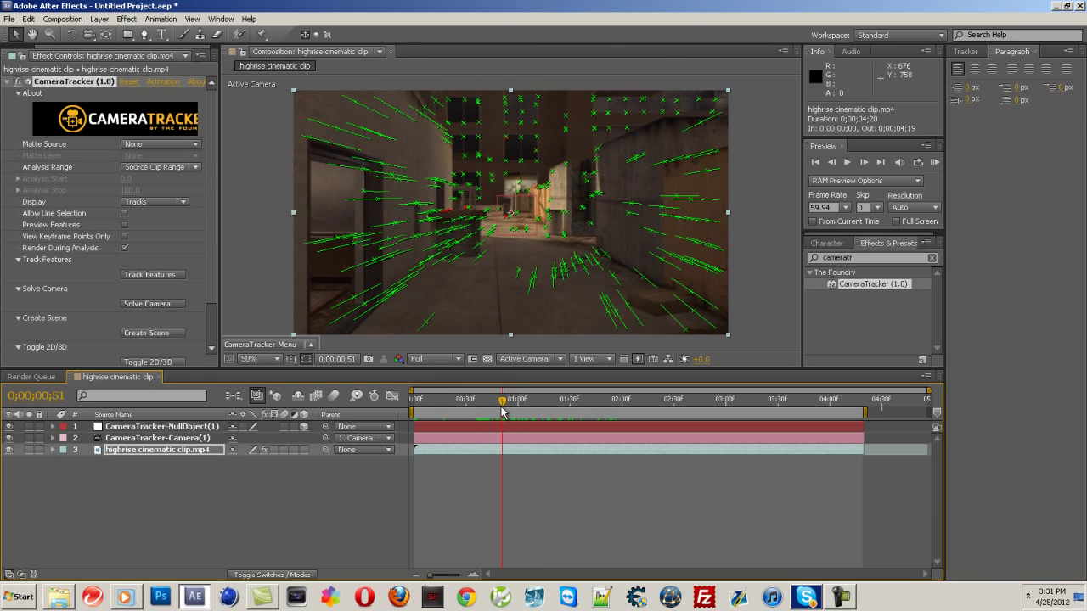
mouse_move(566, 241)
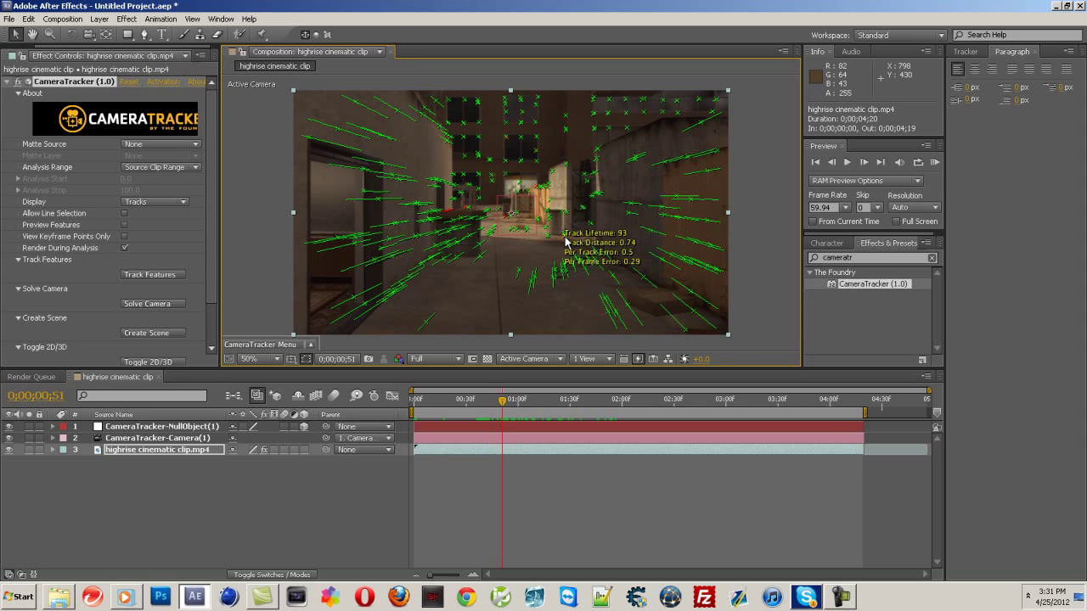
Set the ground plane origin at a floor track point right of centre, then select the null object layer.
right_click(566, 241)
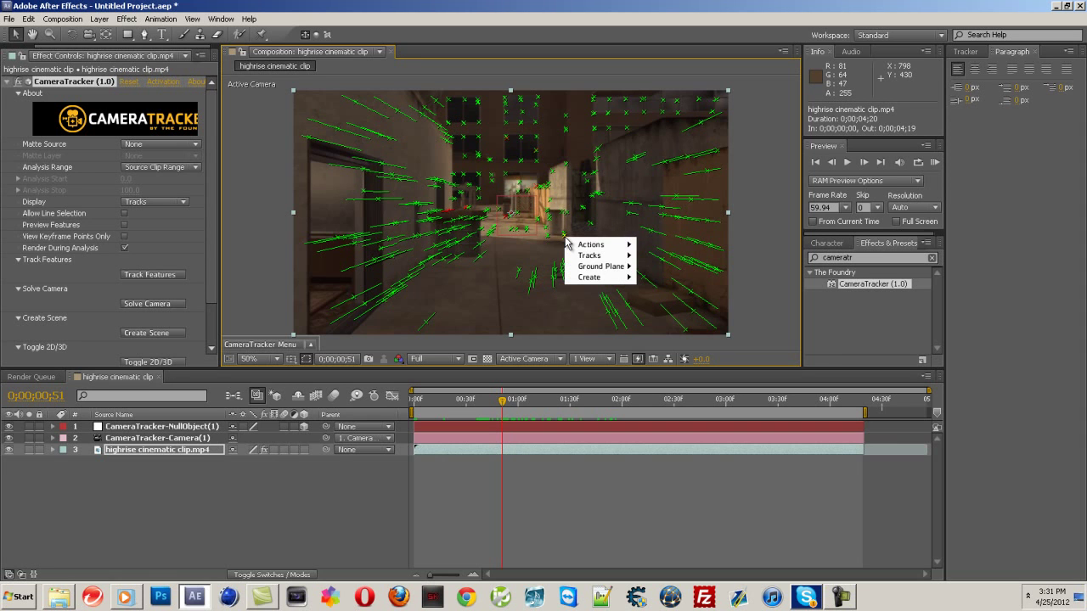
mouse_move(598, 266)
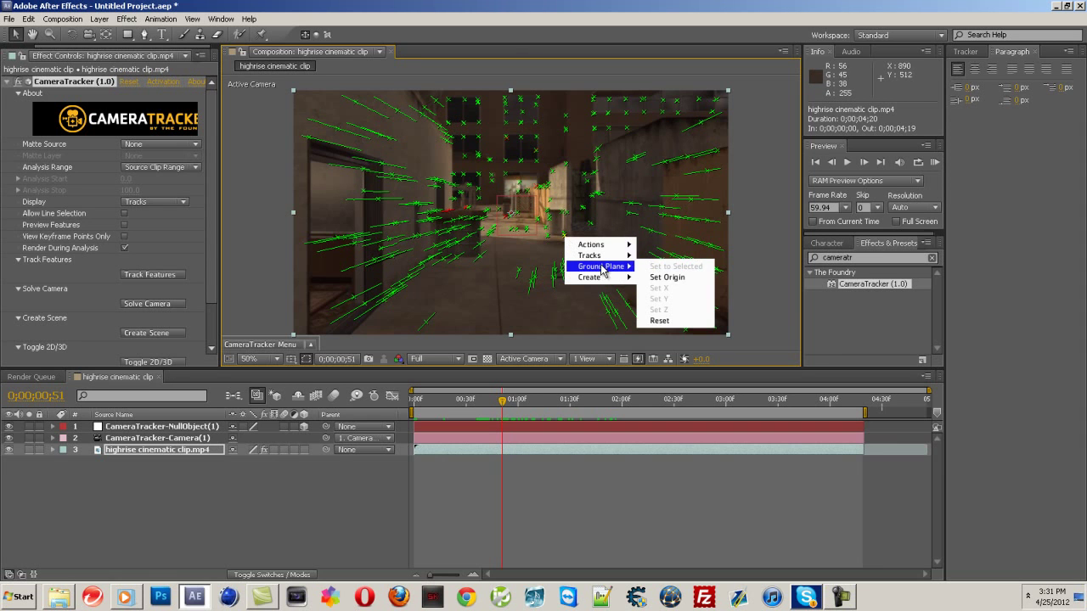
left_click(667, 280)
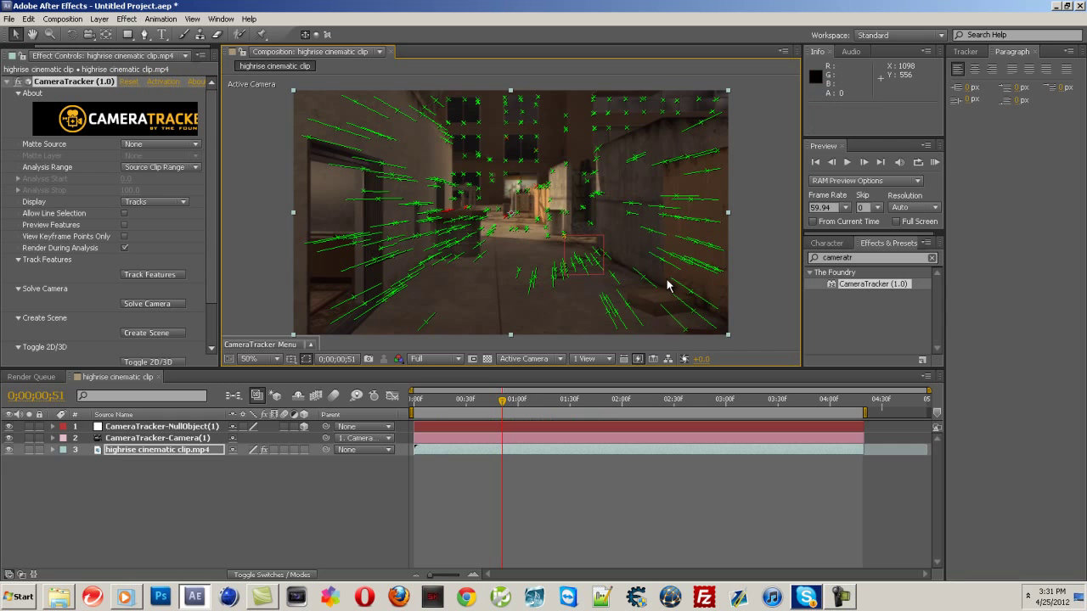
mouse_move(565, 239)
key("ctrl+Up")
key("ctrl+Up")
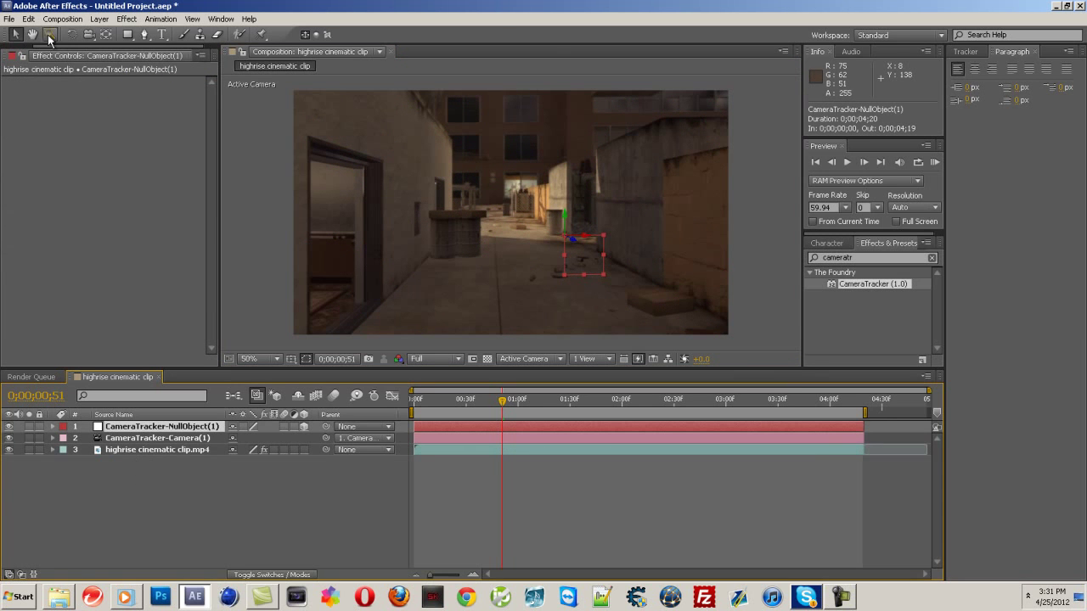
Add a TEXT layer near the frame centre and scale it up to about 147%, 168%.
left_click(162, 35)
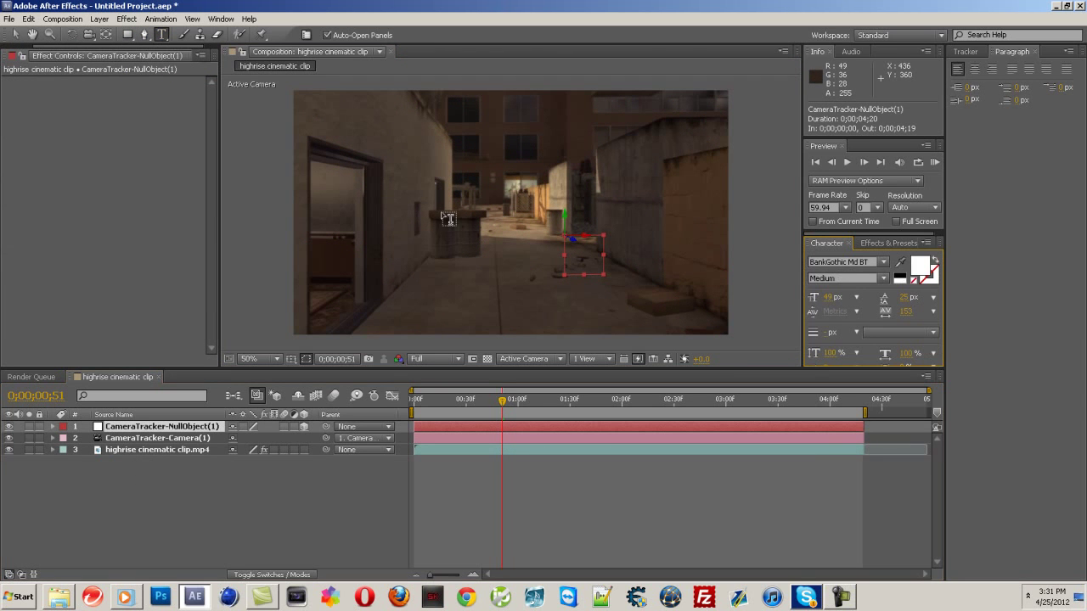
left_click(474, 238)
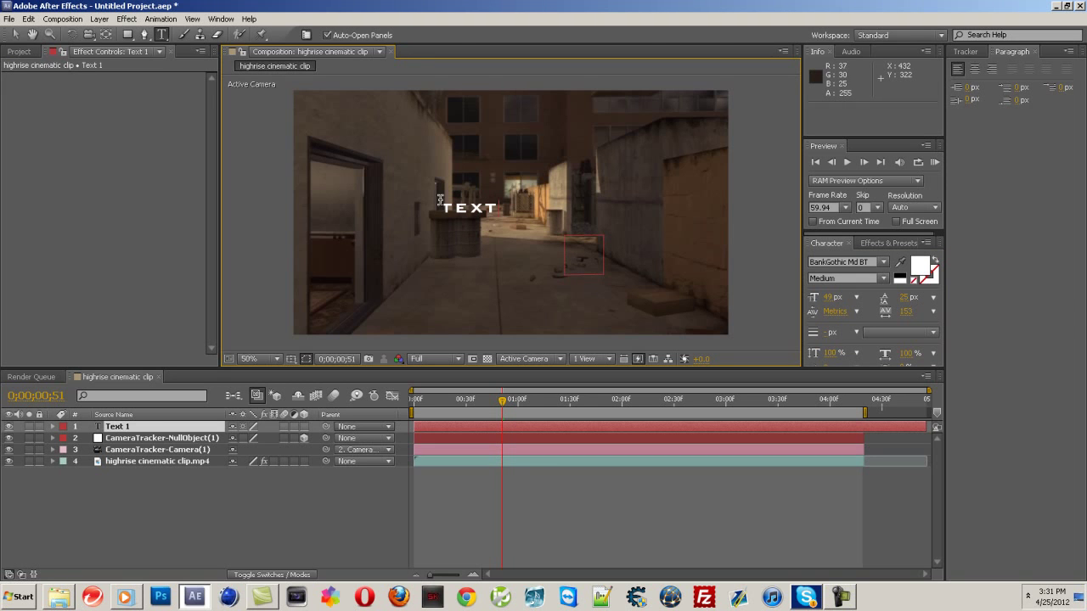
left_click(14, 34)
left_click_drag(465, 208, 523, 209)
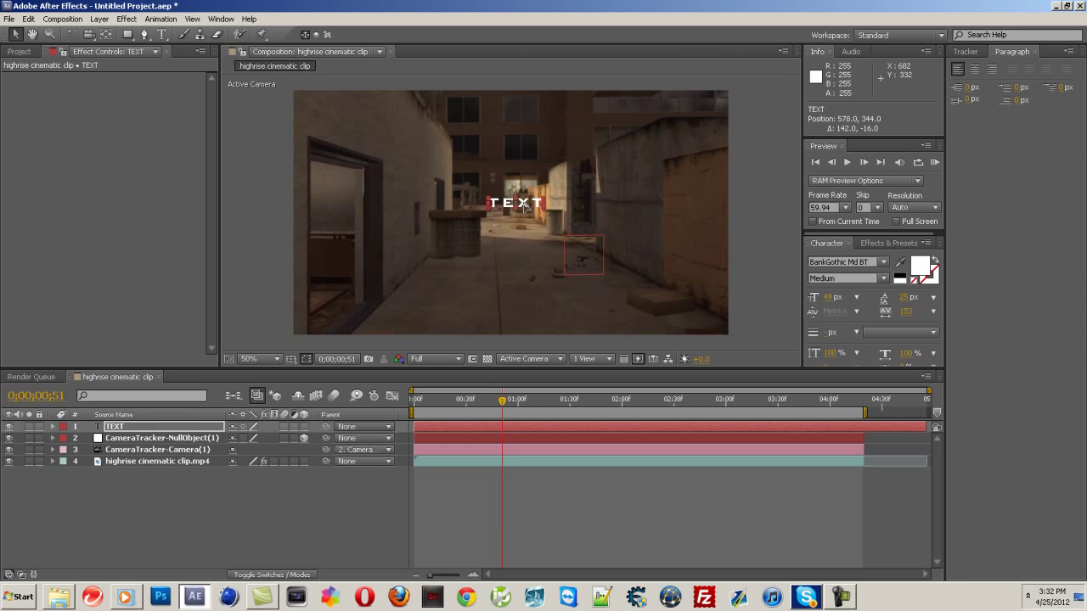
mouse_move(502, 399)
left_mouse_down()
mouse_move(415, 411)
mouse_move(502, 406)
left_mouse_up()
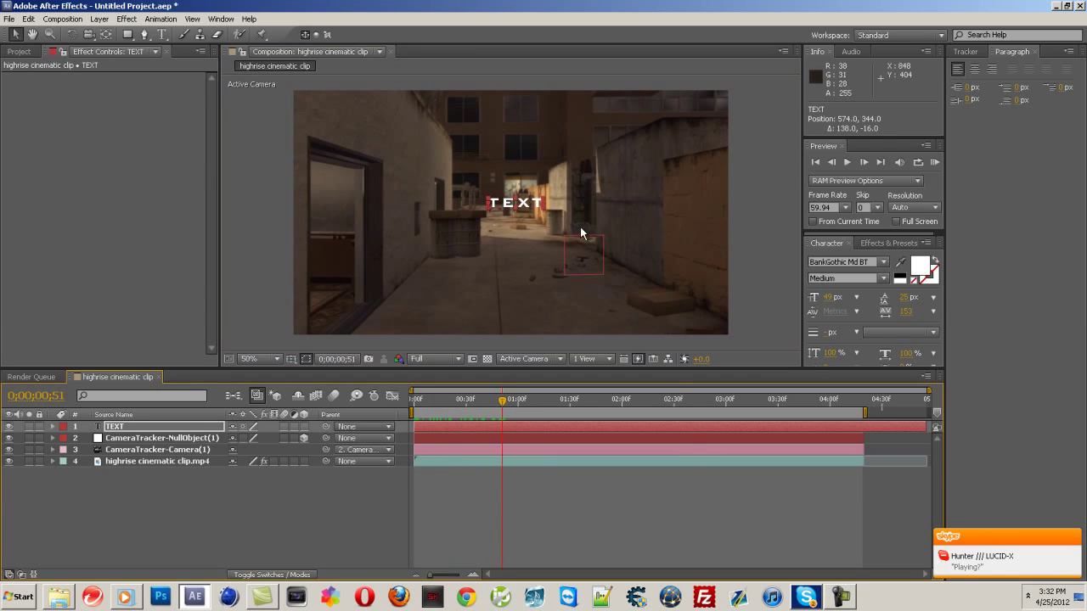
left_click_drag(543, 202, 566, 200)
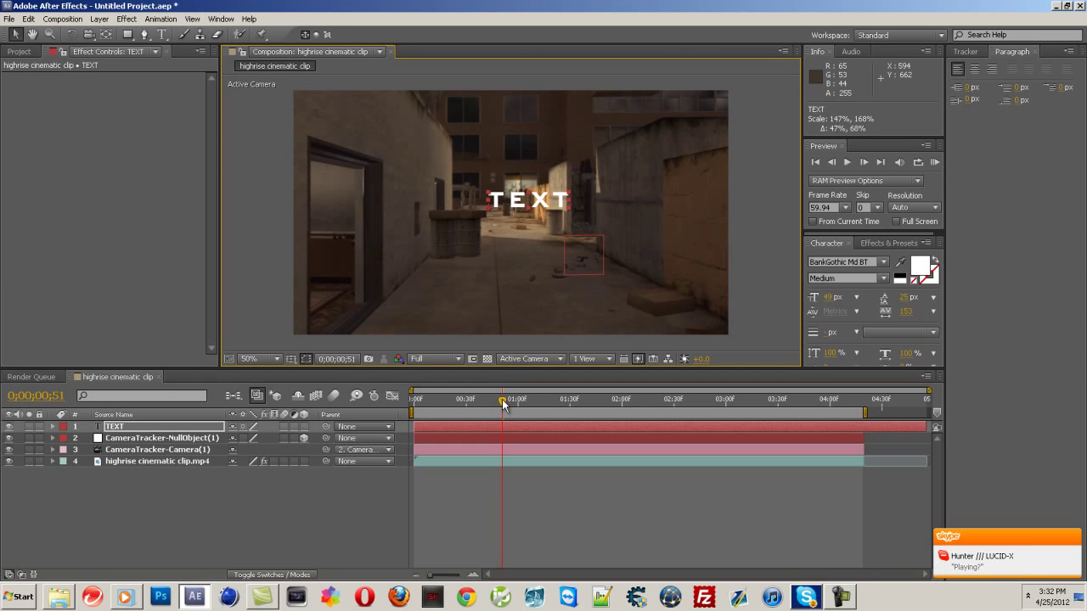
left_click_drag(502, 399, 452, 421)
Parent the TEXT layer to the CameraTracker-NullObject layer and enable its 3D switch.
key("Return")
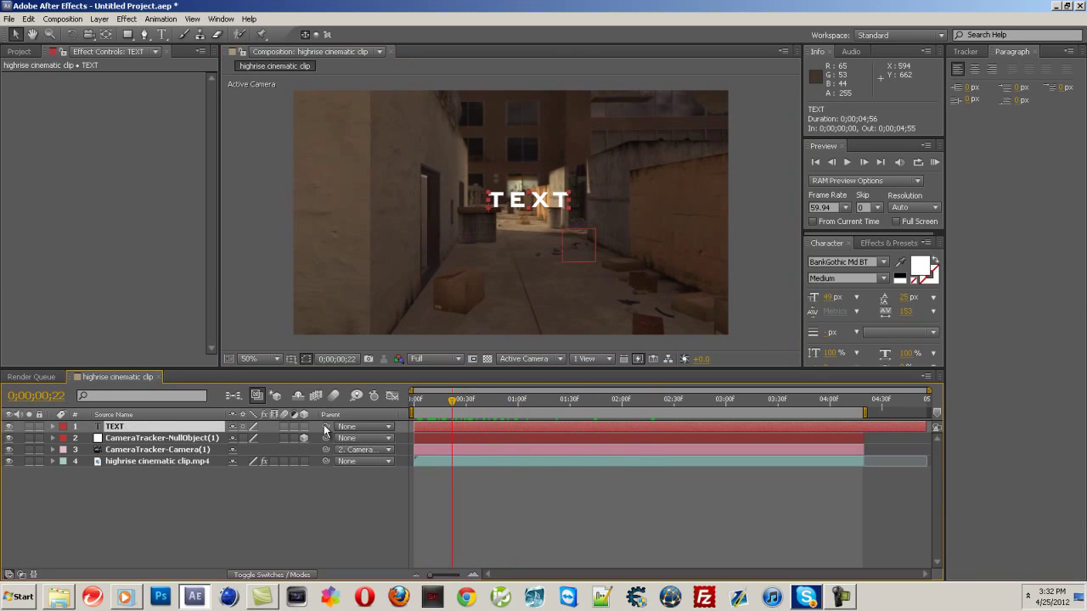
left_click_drag(327, 428, 144, 443)
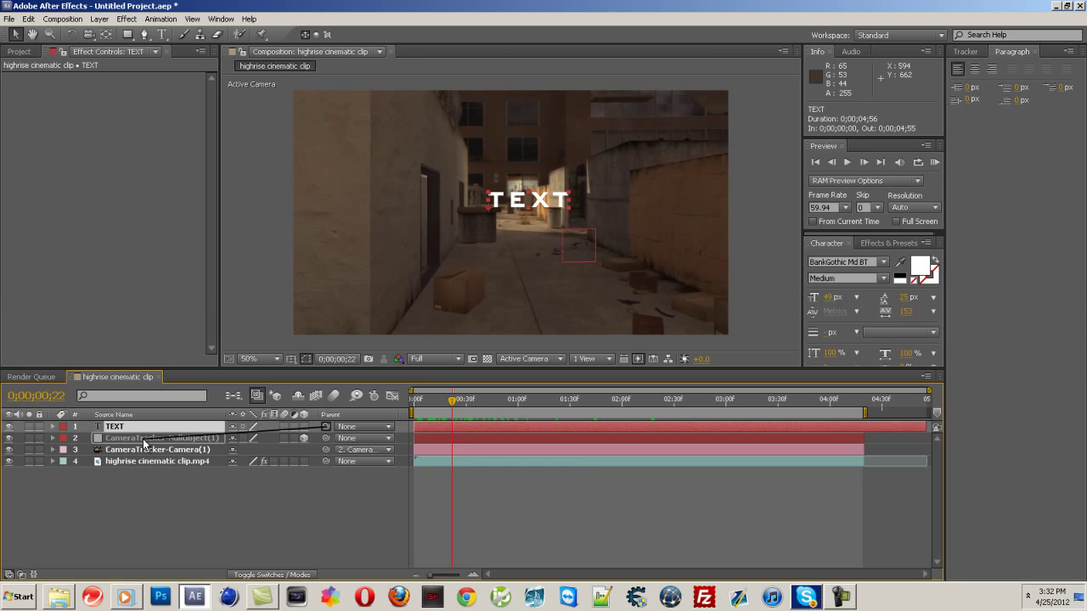
mouse_move(144, 443)
left_mouse_down()
mouse_move(158, 441)
mouse_move(149, 442)
left_mouse_up()
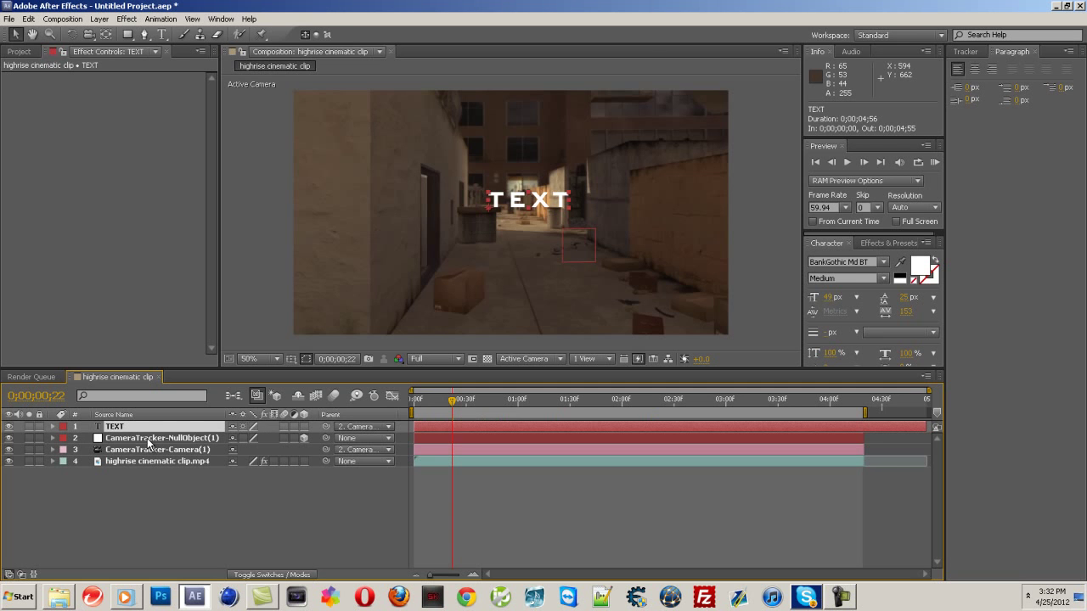
left_click_drag(453, 403, 555, 396)
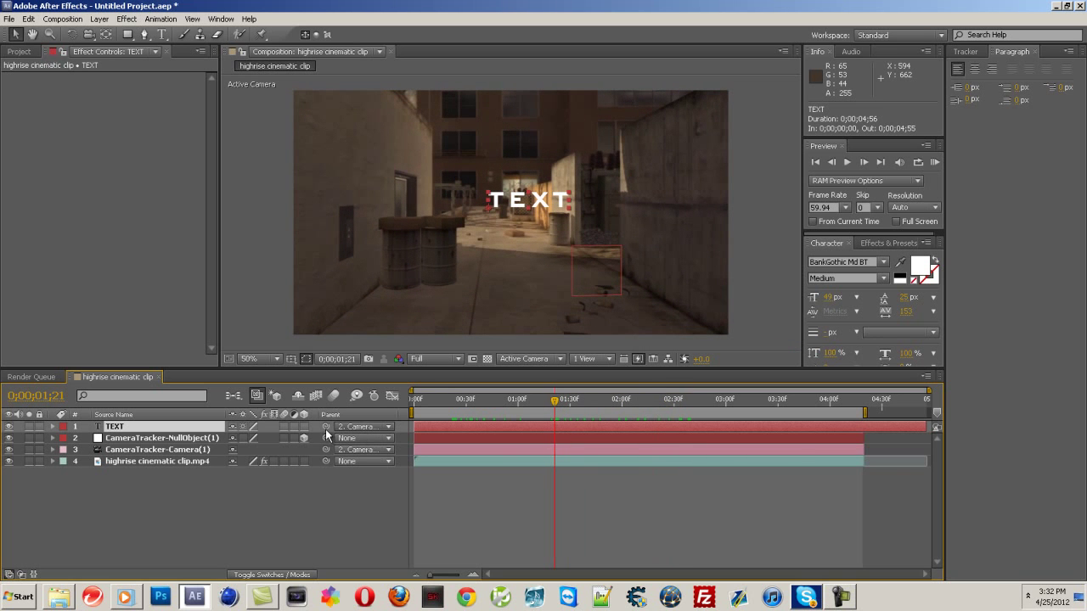
left_click_drag(323, 432, 190, 442)
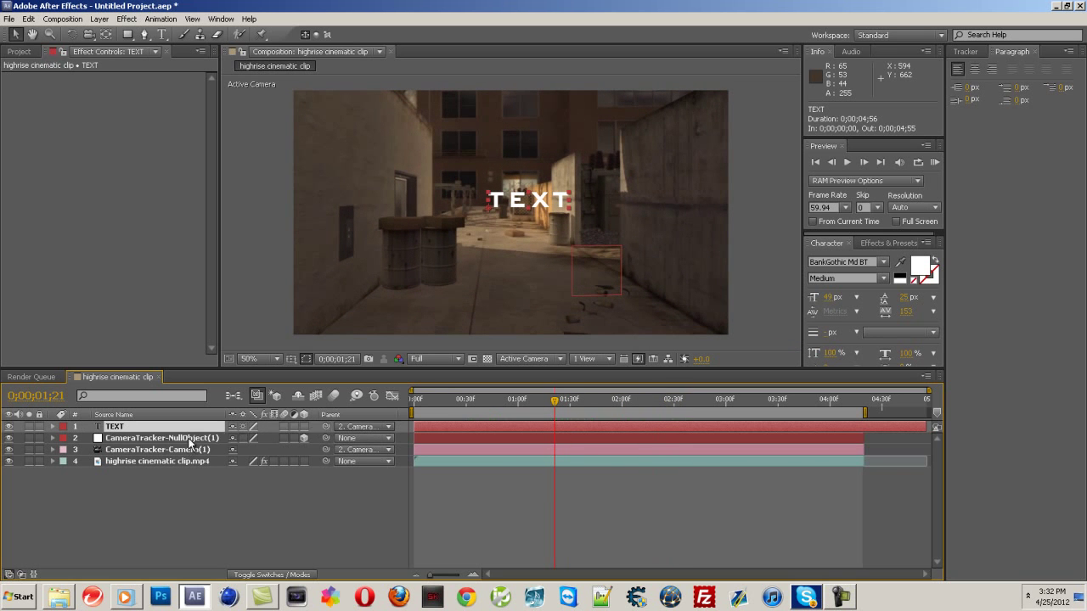
left_click(304, 427)
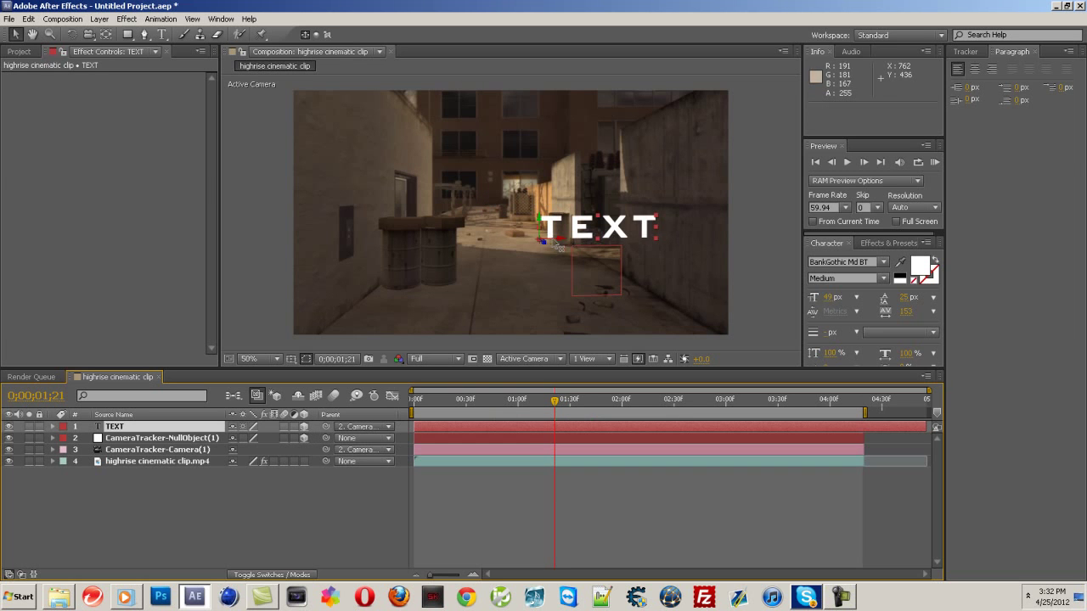
Position the 3D TEXT at about -268.2, -90, 0 above the left barrels.
left_click_drag(567, 244, 515, 253)
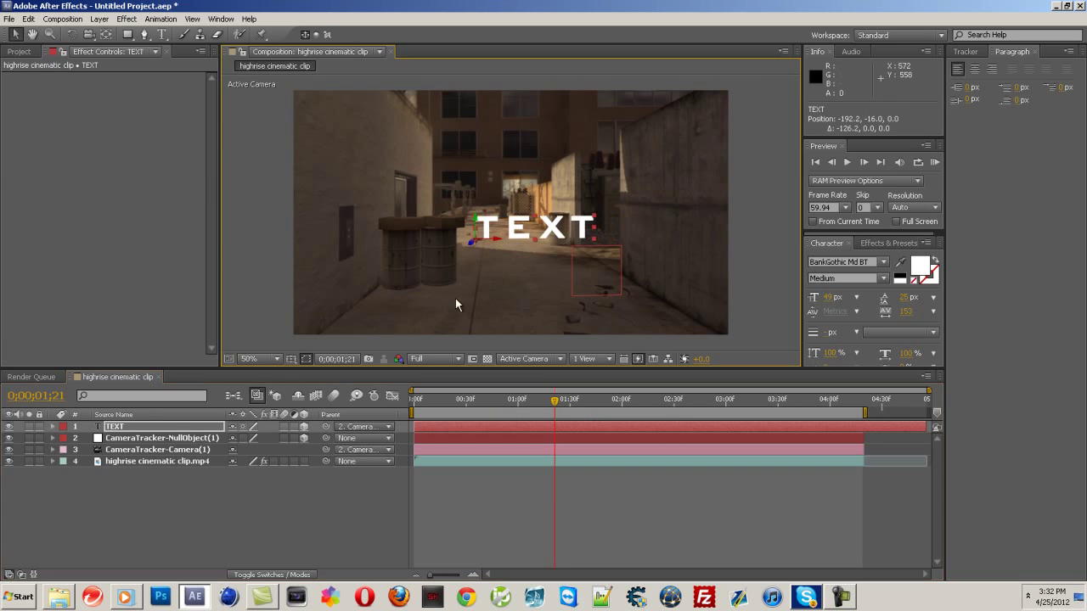
left_click(185, 428)
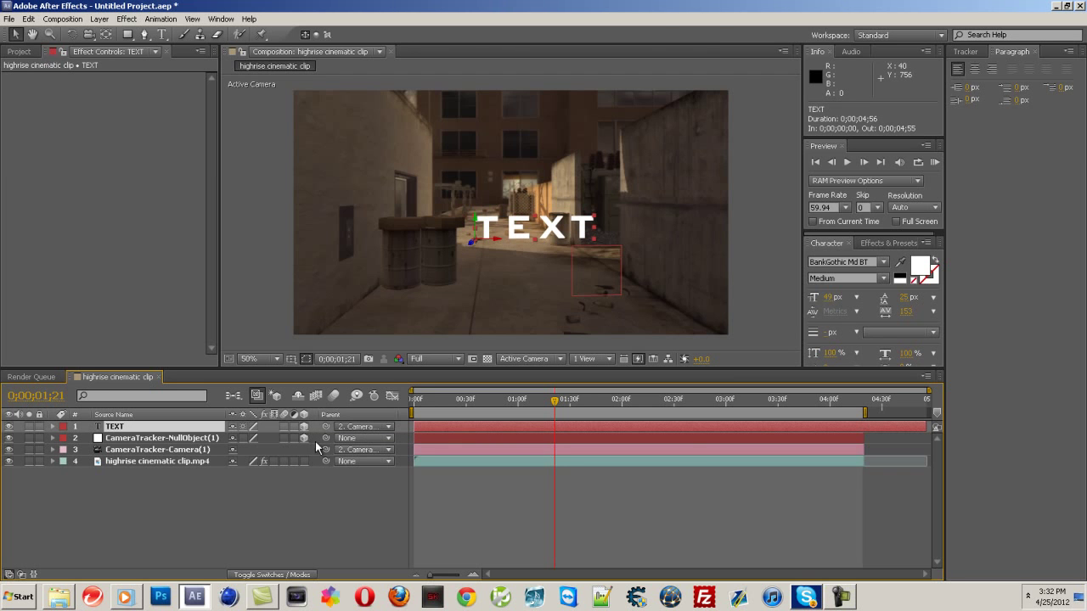
left_click_drag(556, 405, 590, 407)
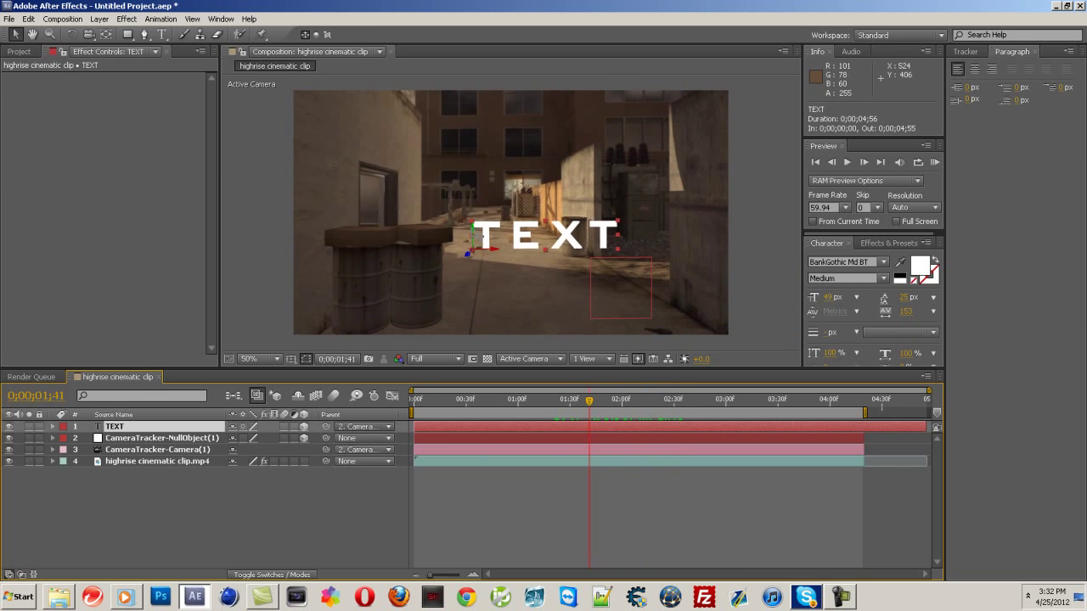
mouse_move(474, 237)
left_mouse_down()
mouse_move(474, 141)
mouse_move(466, 226)
left_mouse_up()
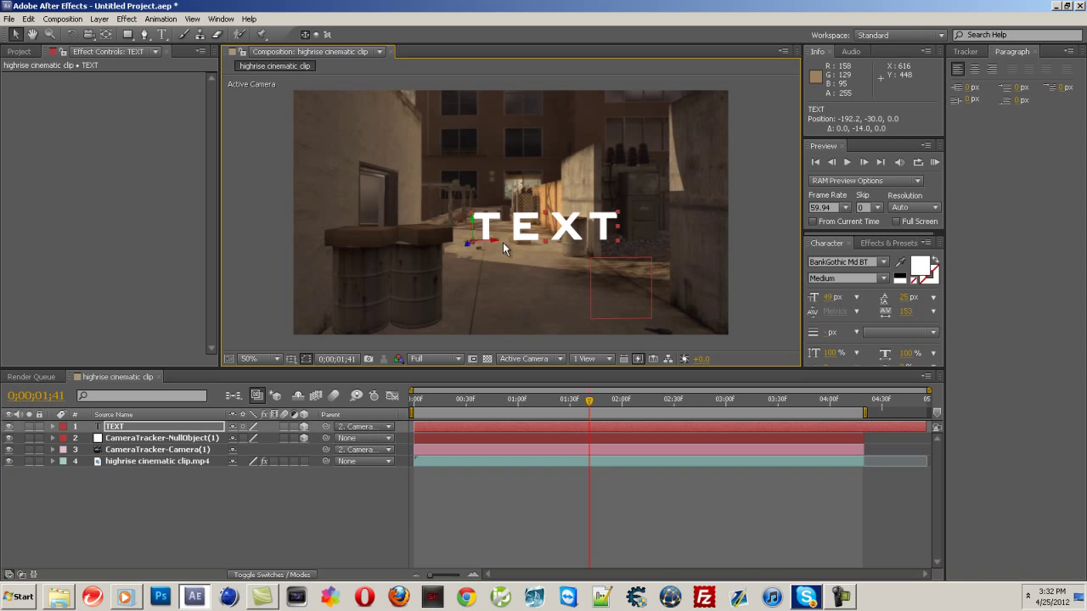
key("shift+Left")
key("shift+Left")
key("shift+Left")
key("shift+Left")
key("shift+Left")
key("shift+Left")
key("shift+Left")
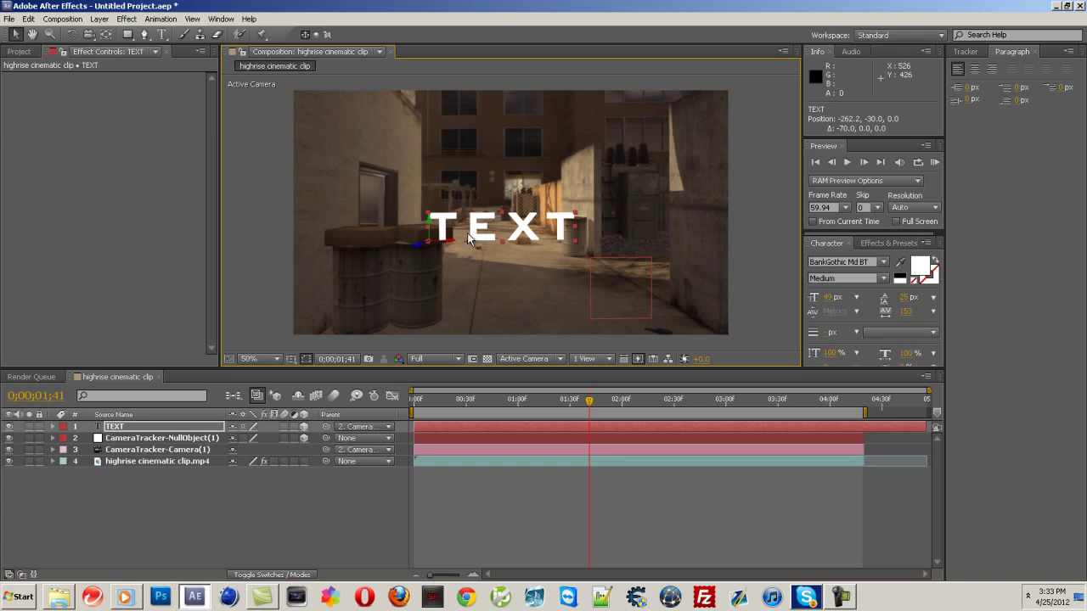
key("shift+Up")
key("shift+Up")
key("shift+Up")
key("shift+Up")
key("shift+Up")
key("shift+Up")
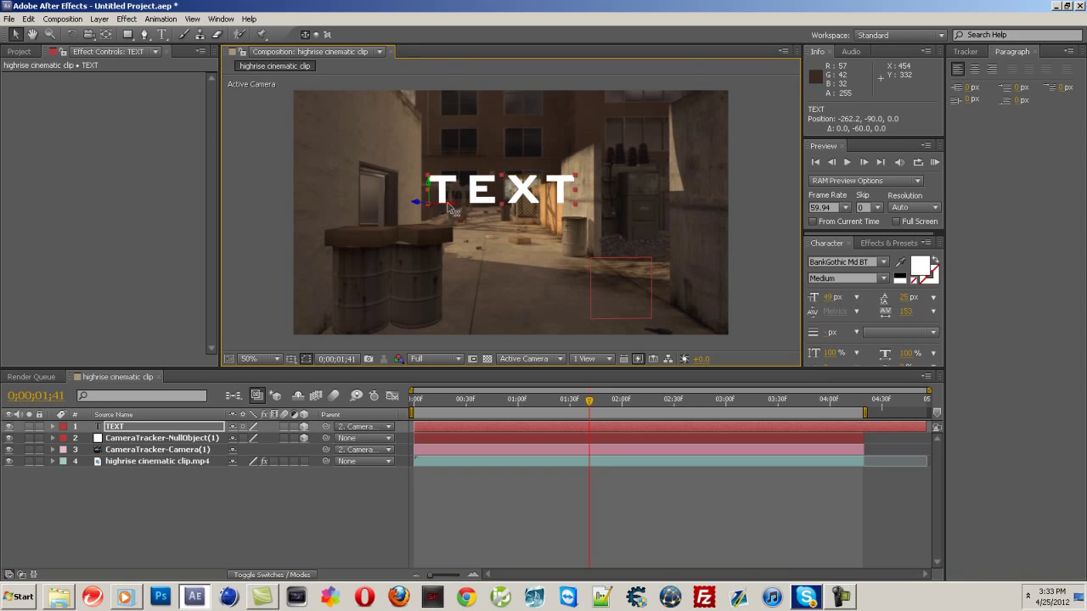
key("Left")
key("Left")
key("Left")
key("Left")
key("Left")
key("Left")
key("Left")
key("Left")
key("Right")
key("Right")
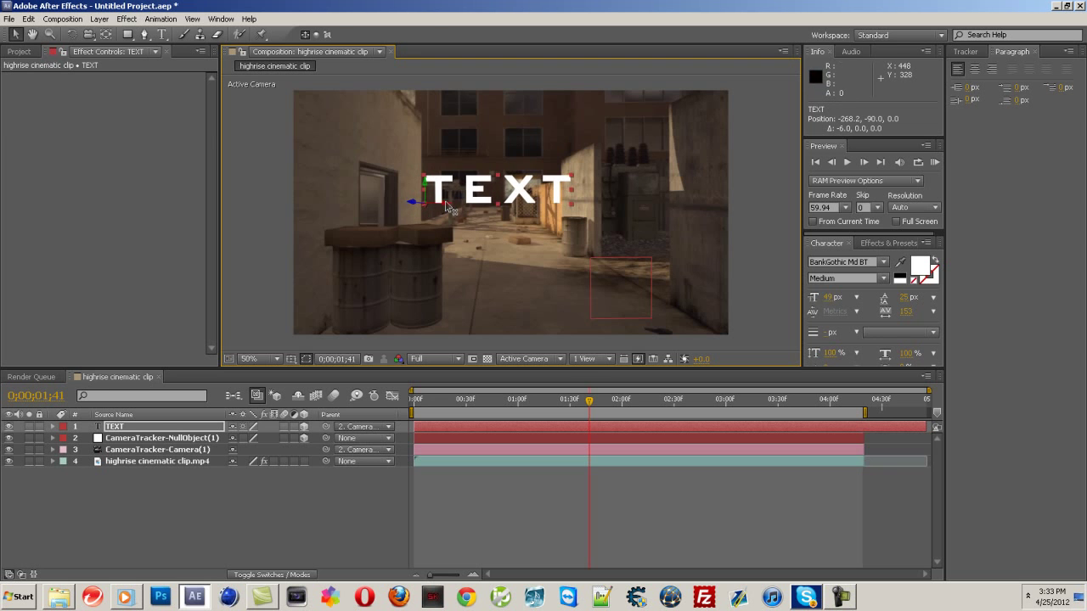
Scrub through the clip to confirm the TEXT stays locked to the alley.
left_click_drag(590, 405, 568, 421)
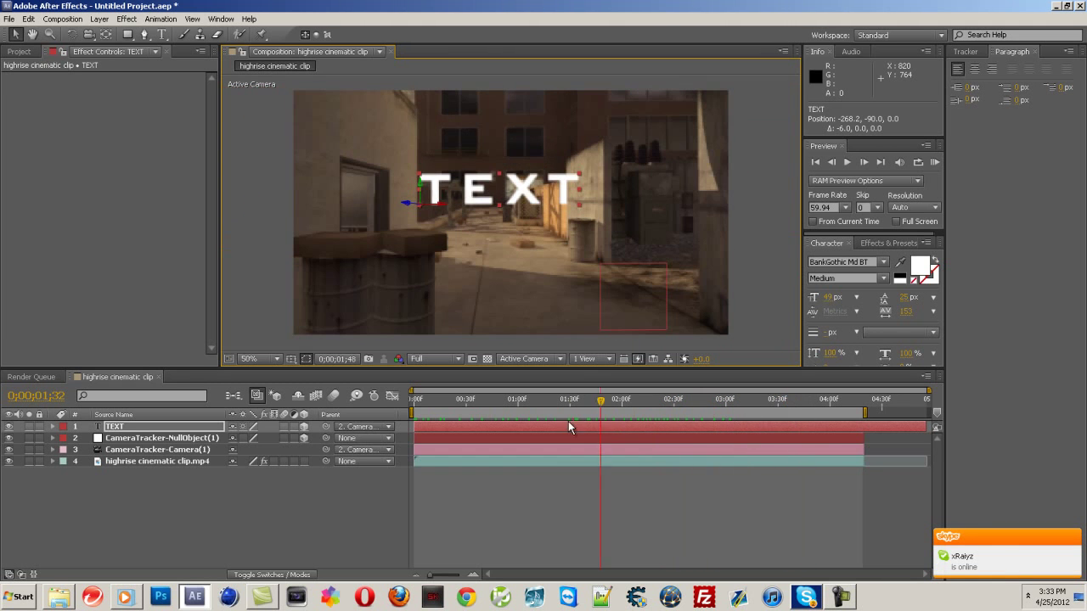
left_click_drag(647, 423, 524, 406)
left_click_drag(599, 409, 427, 405)
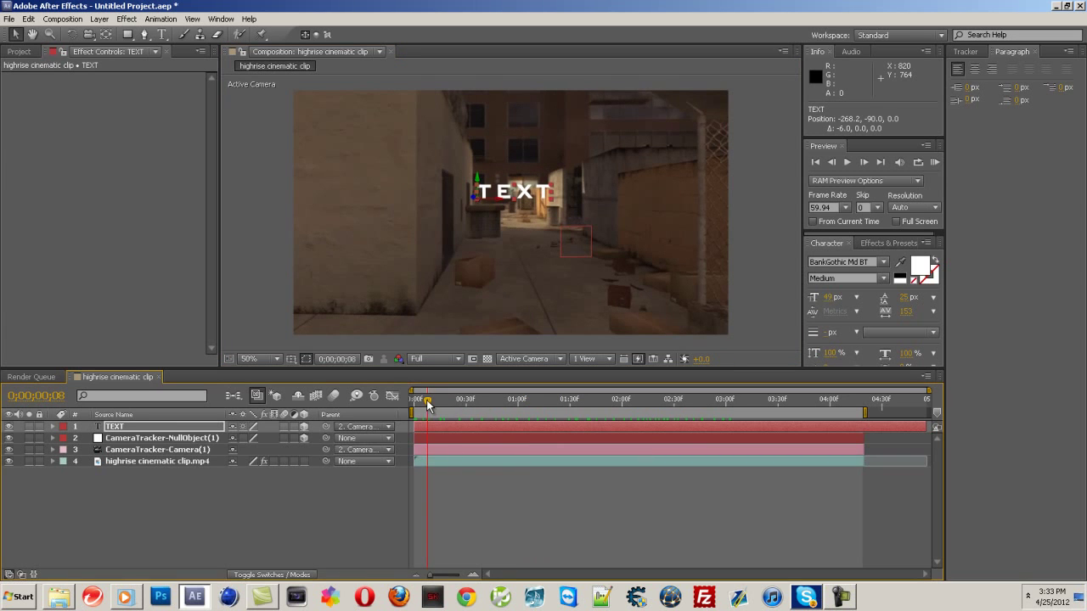
Add a new adjustment layer, Adjustment Layer 1, on top of the composition.
left_click(189, 429)
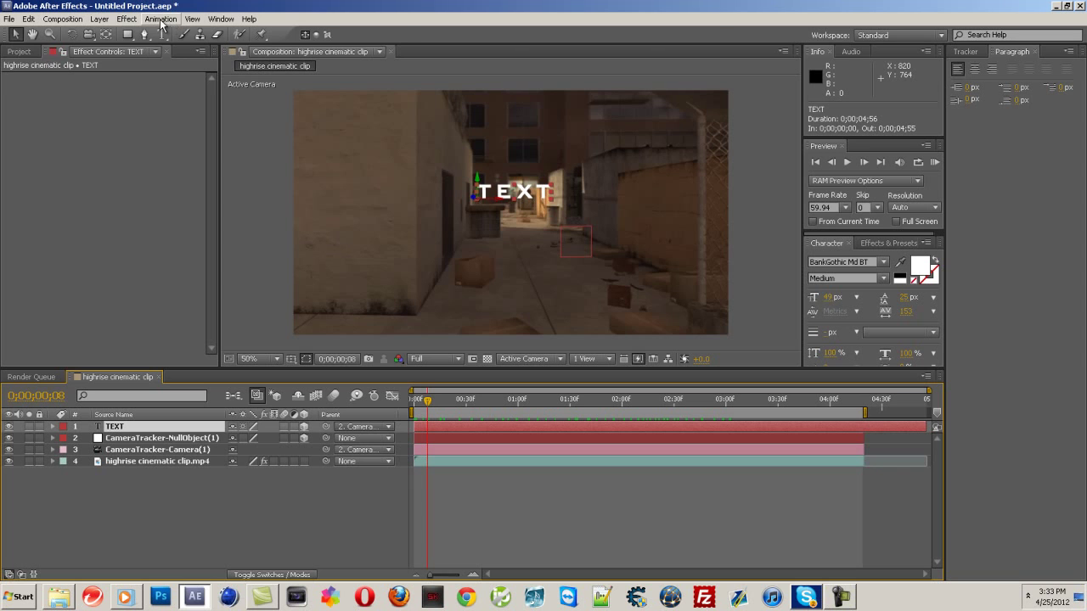
left_click(19, 51)
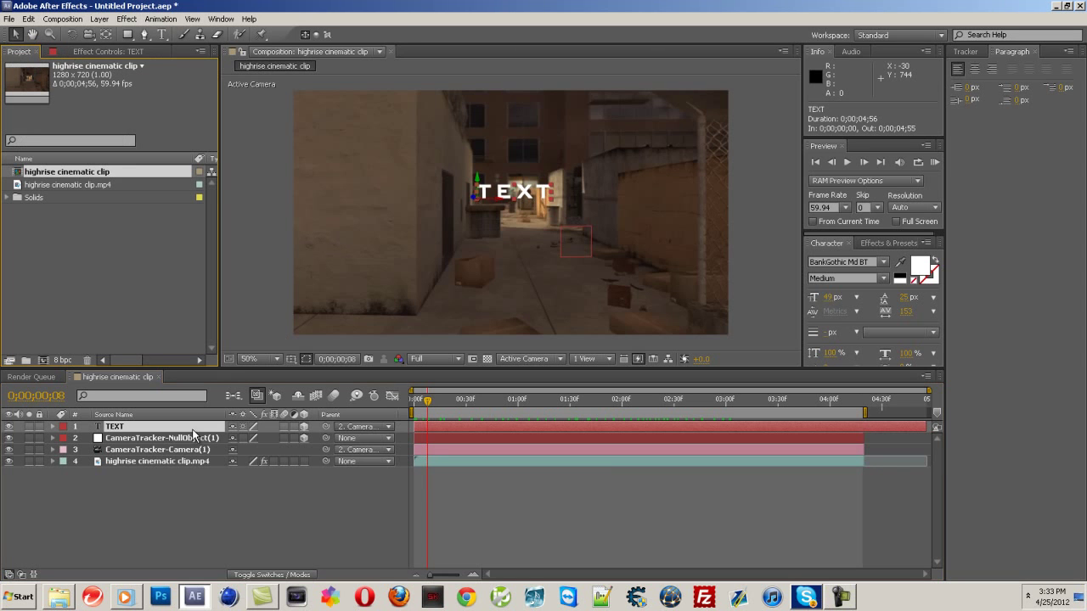
left_click(100, 19)
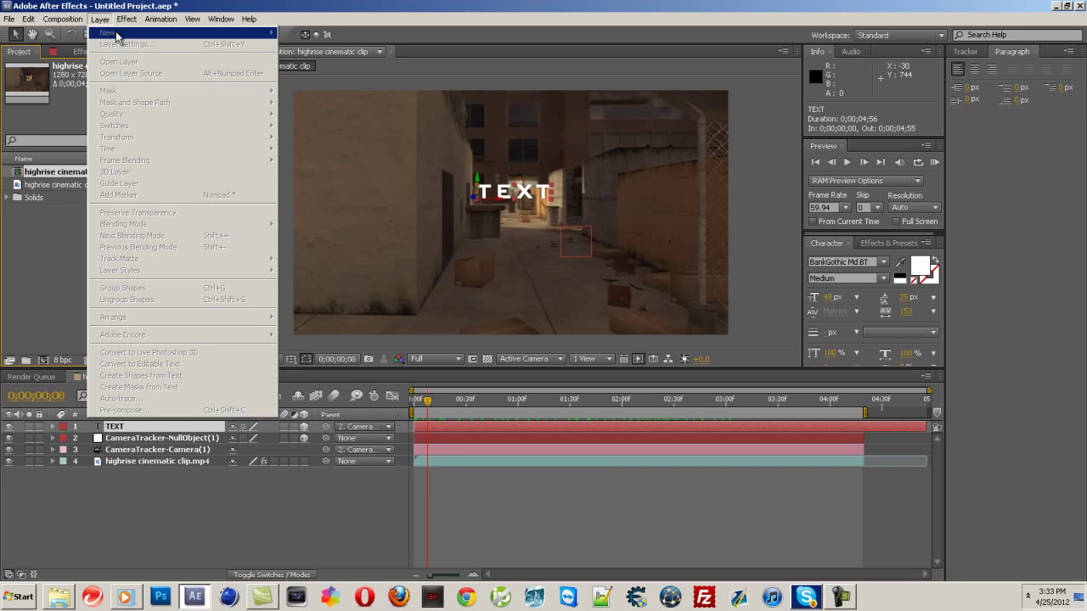
left_click(166, 507)
left_click(100, 19)
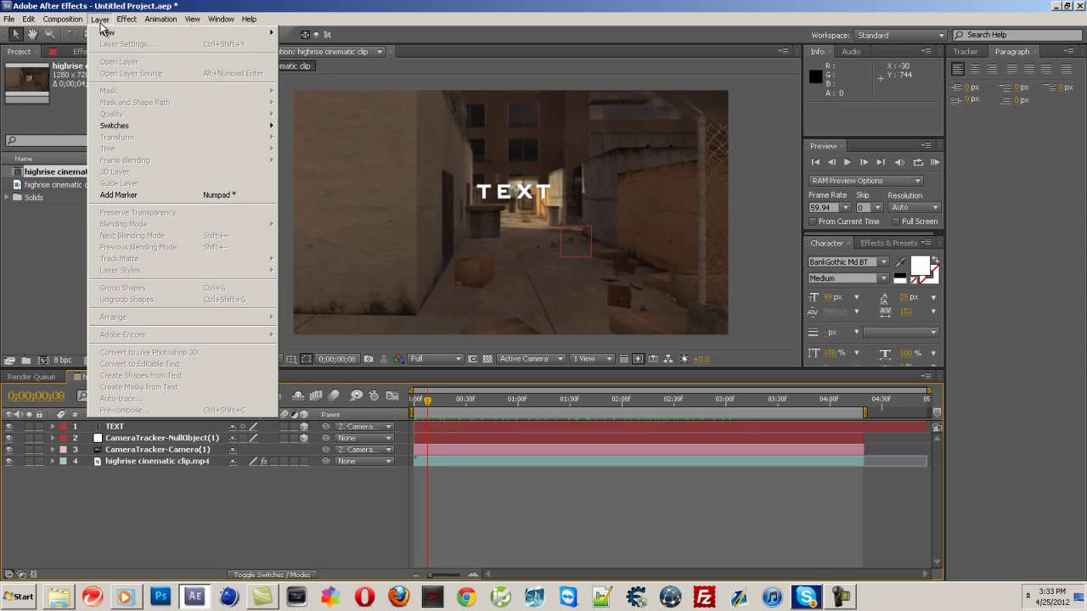
mouse_move(114, 34)
left_click(346, 104)
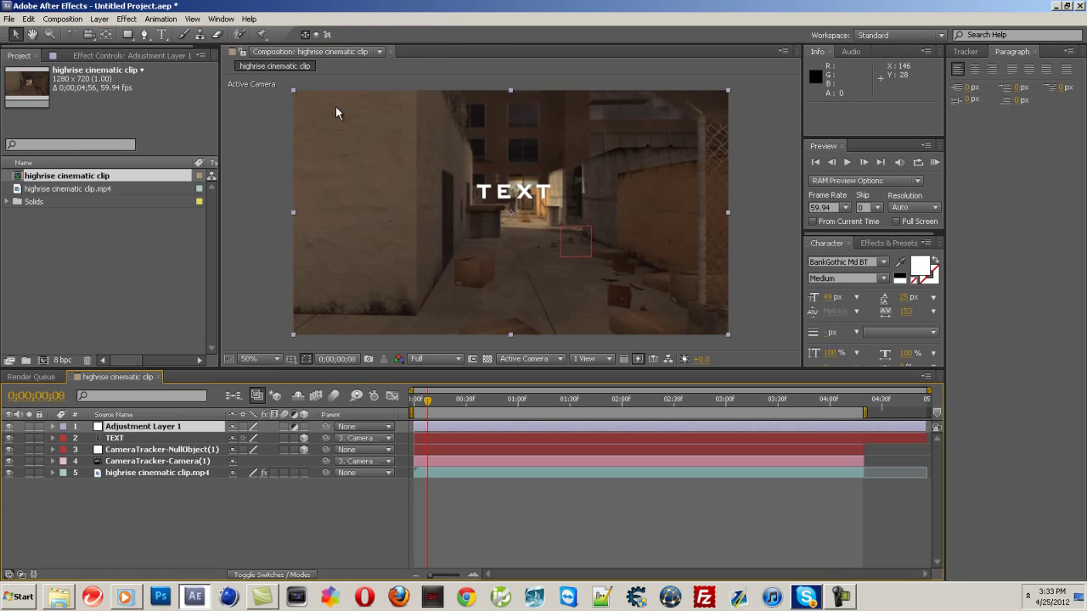
Apply Curves to Adjustment Layer 1 and bend the RGB curve into a contrast S-curve.
left_click(875, 242)
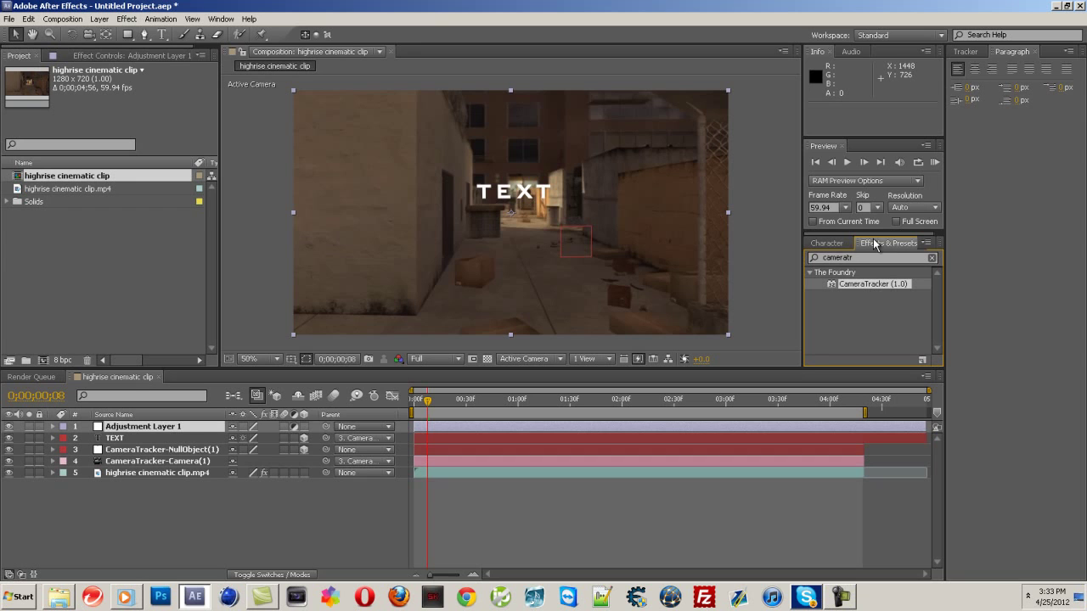
left_click(871, 258)
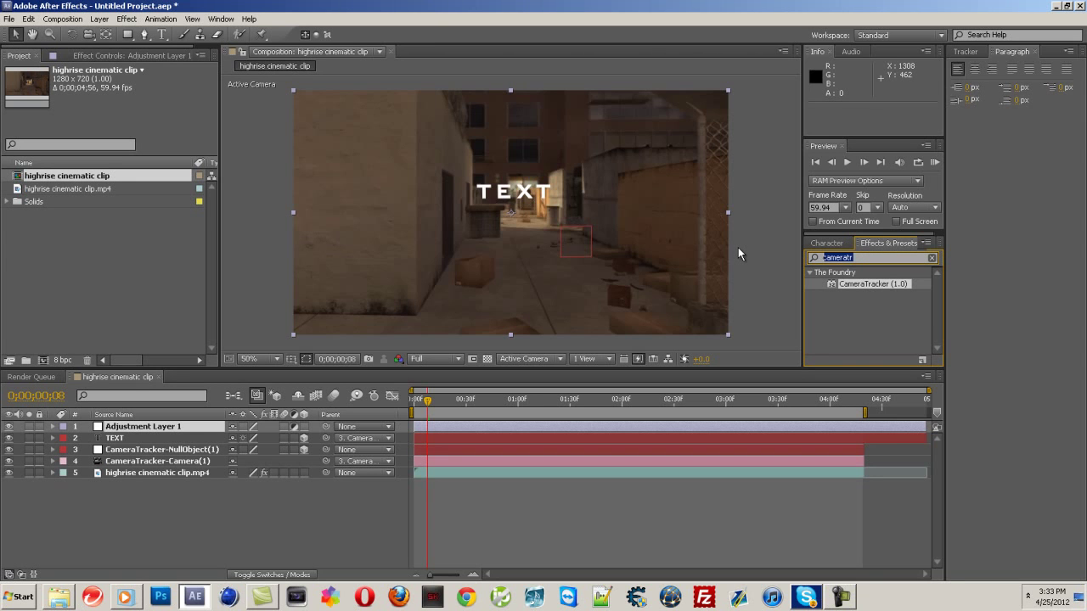
type("curve")
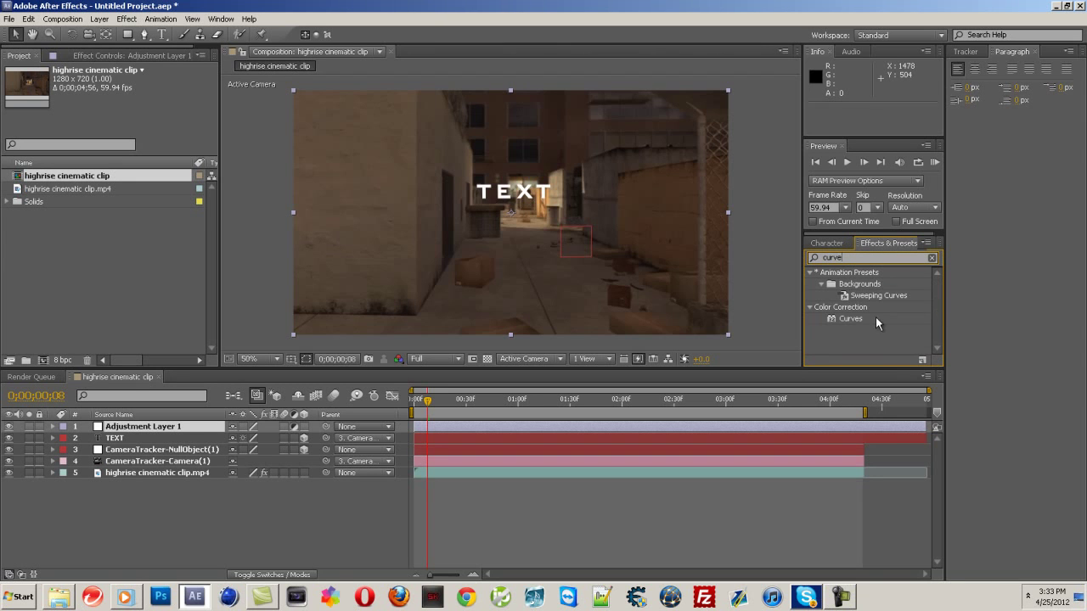
type("s")
left_click_drag(850, 319, 180, 426)
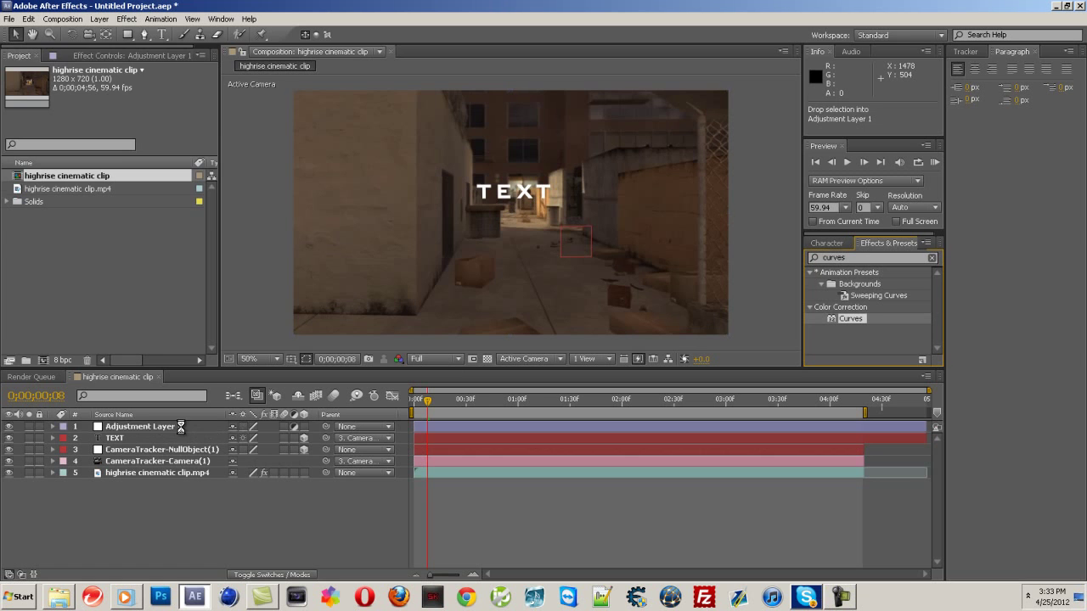
left_click_drag(125, 150, 119, 144)
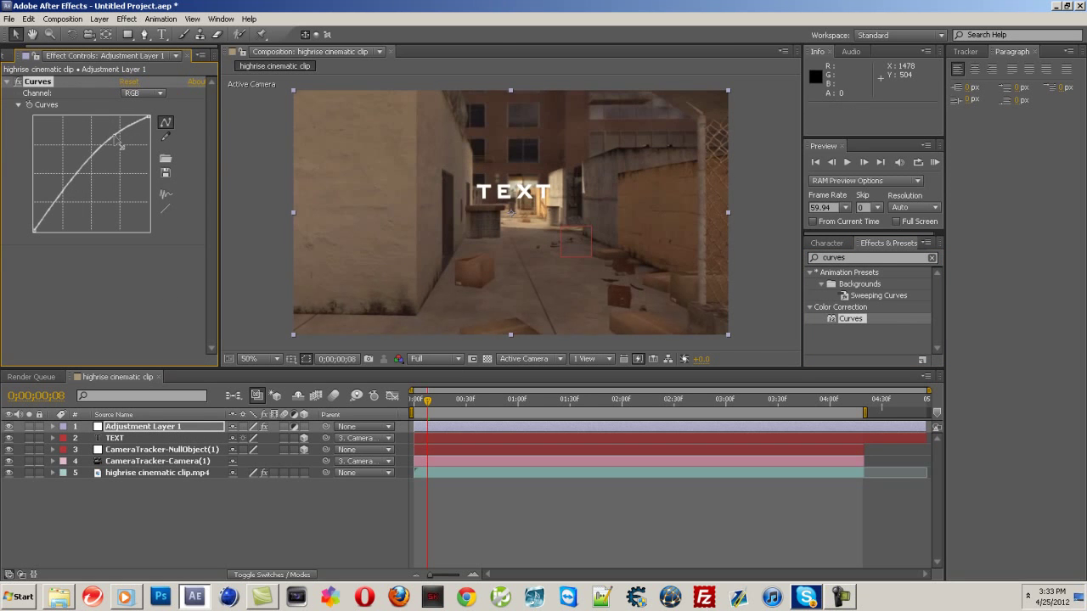
left_click_drag(57, 197, 65, 211)
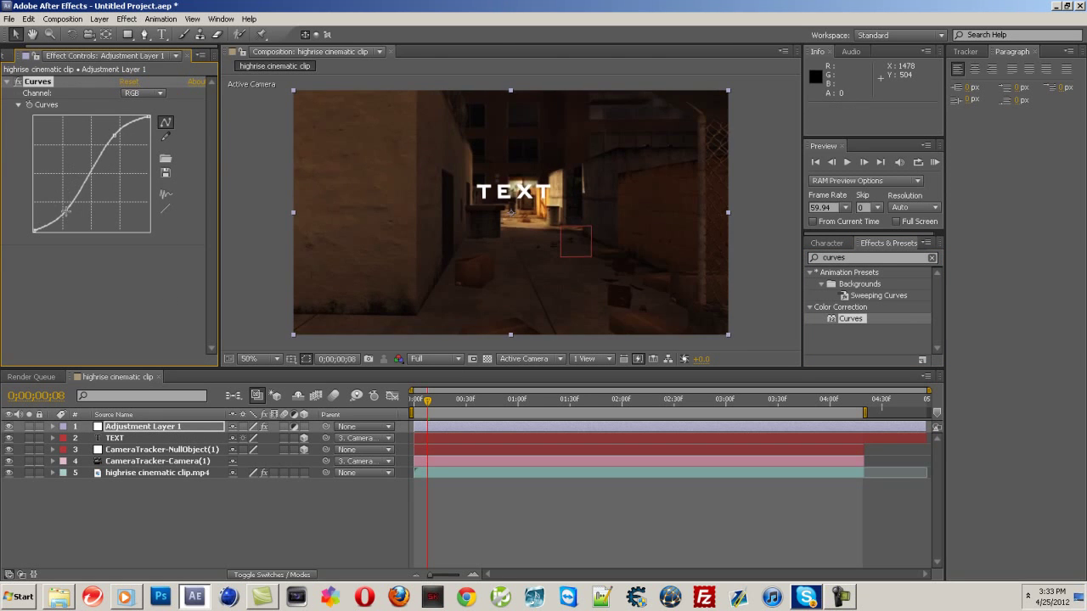
Shape the Red channel curve into an S-curve, pushing more red into the image.
left_click(161, 93)
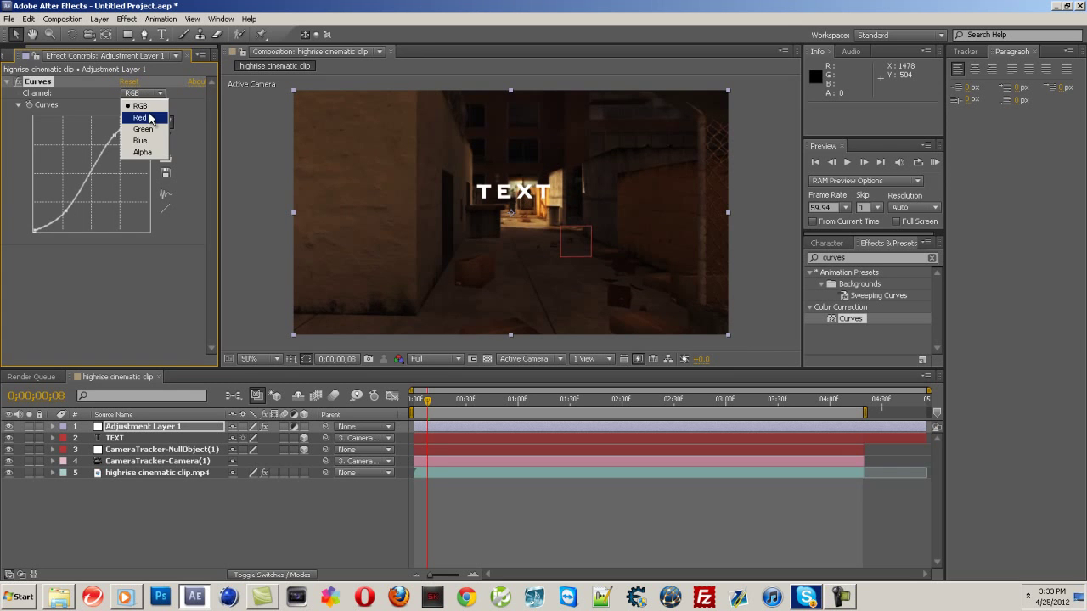
left_click(140, 116)
left_click_drag(120, 141, 119, 144)
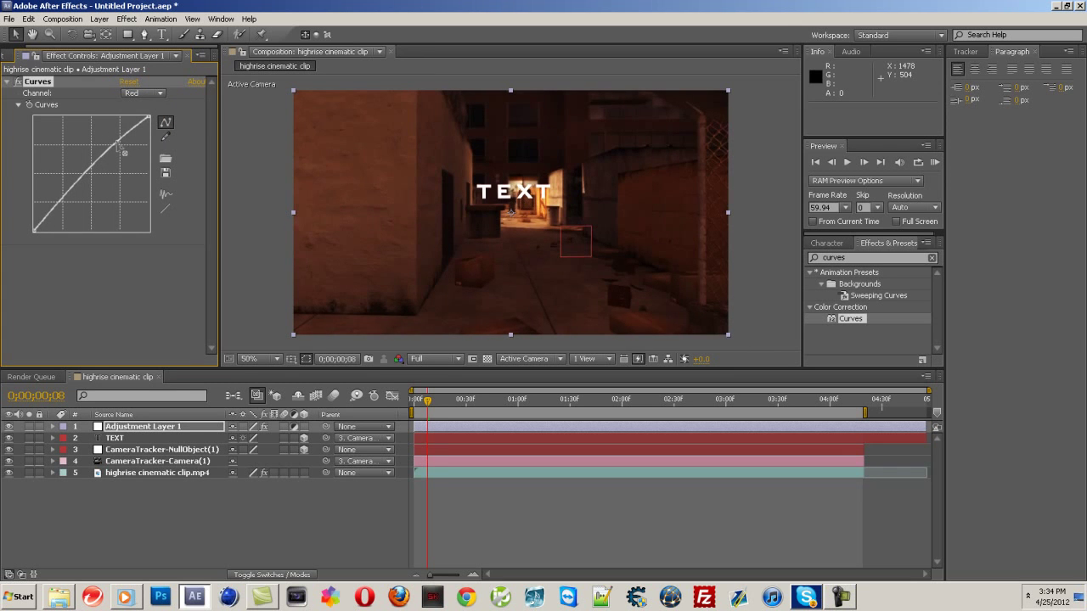
left_click_drag(57, 198, 61, 216)
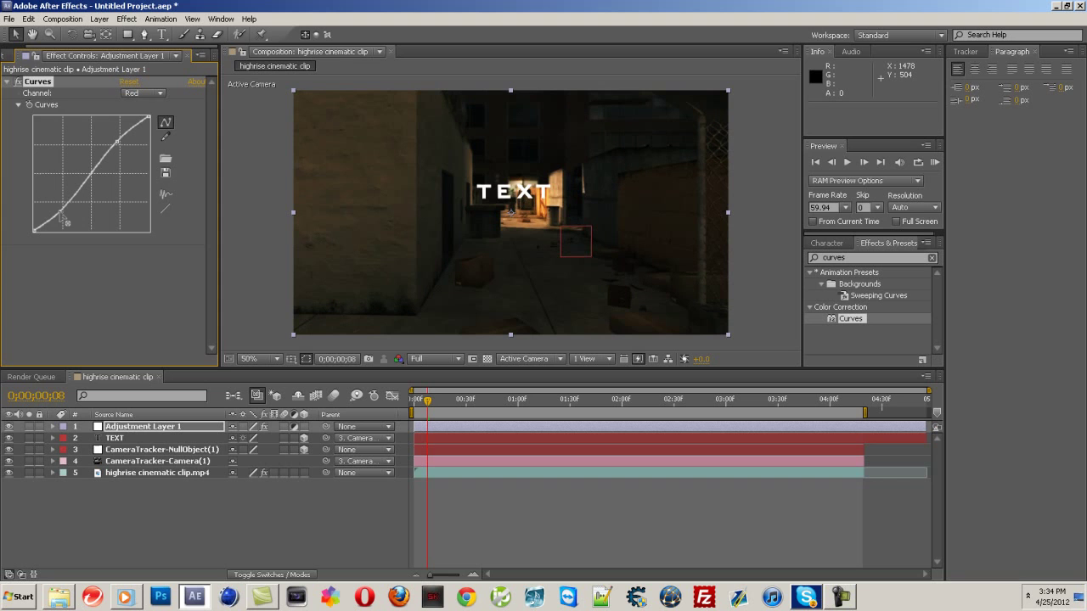
Reshape the Blue curve, lifting its upper tones and lowering shadows, then preview a later frame.
left_click(155, 93)
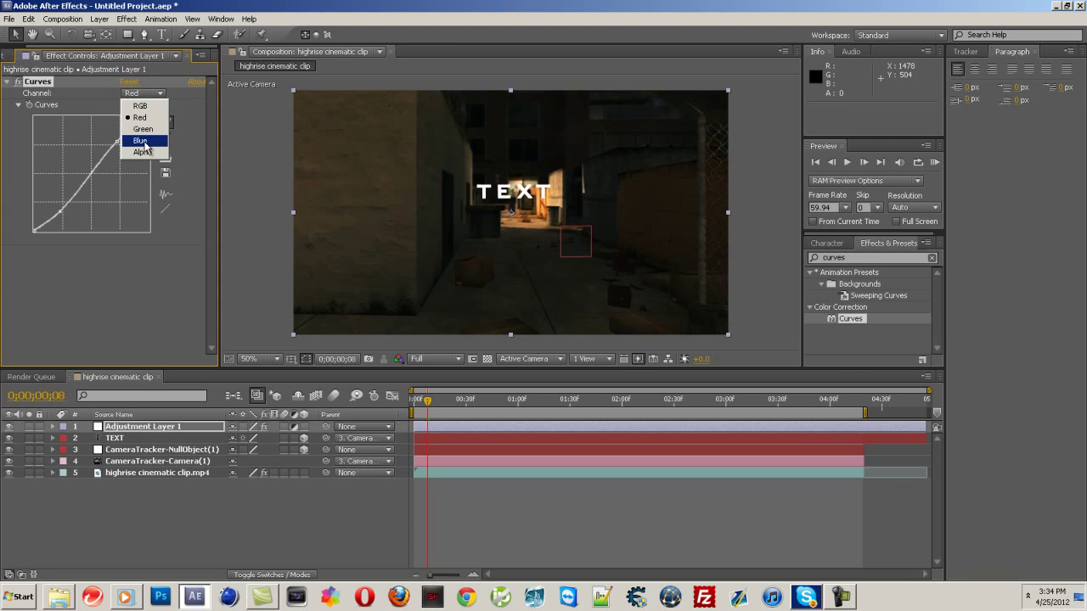
left_click(138, 140)
left_click_drag(118, 145, 118, 142)
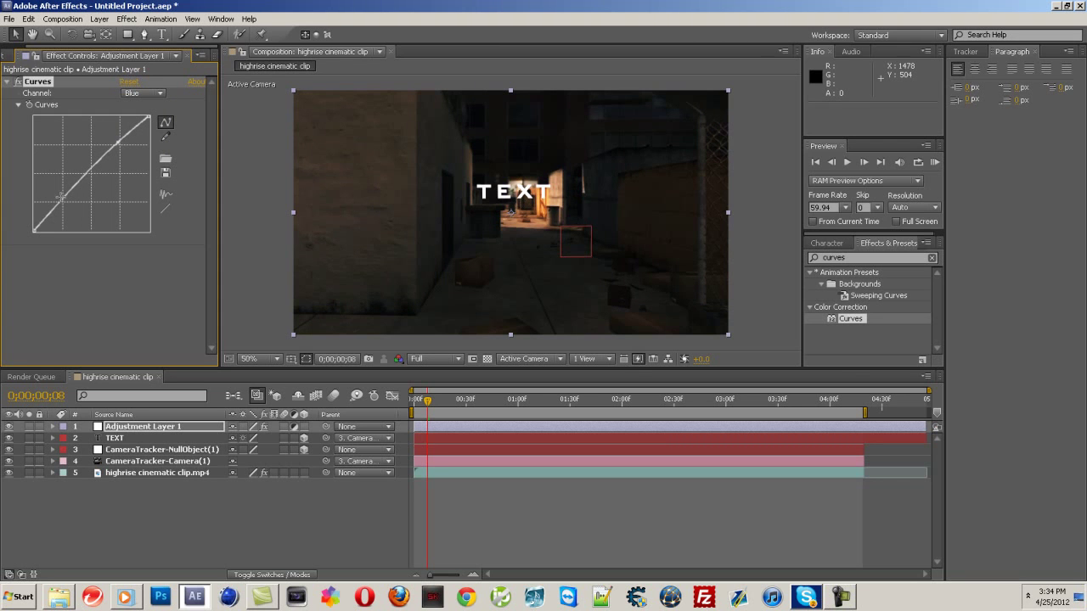
left_click_drag(50, 204, 67, 202)
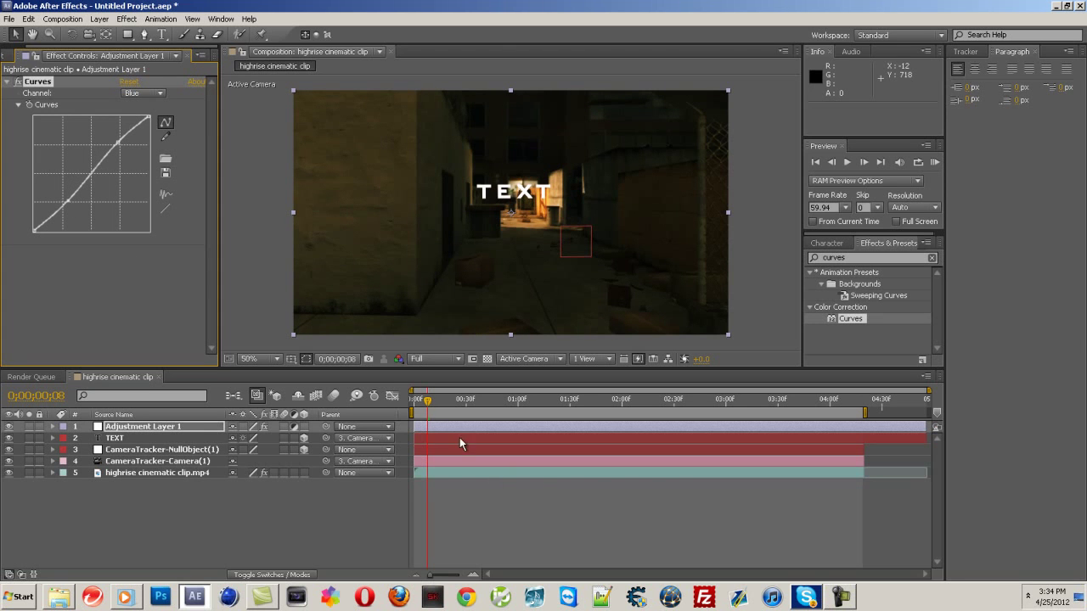
left_click_drag(429, 406, 414, 424)
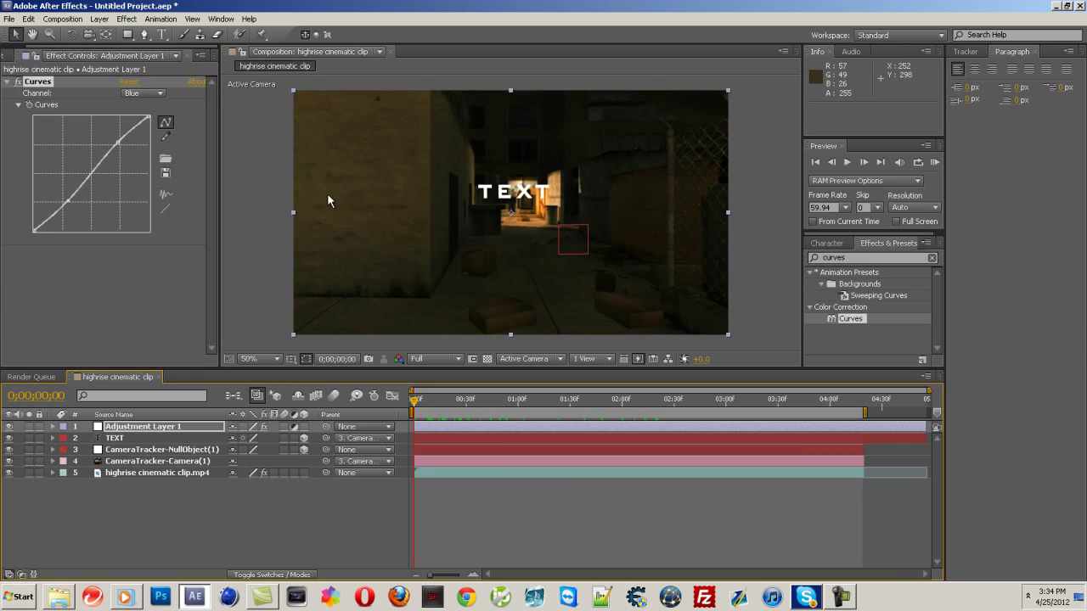
Apply the Stylize > Glow effect to the TEXT layer and check it at a later frame.
left_click(157, 438)
left_click(870, 258)
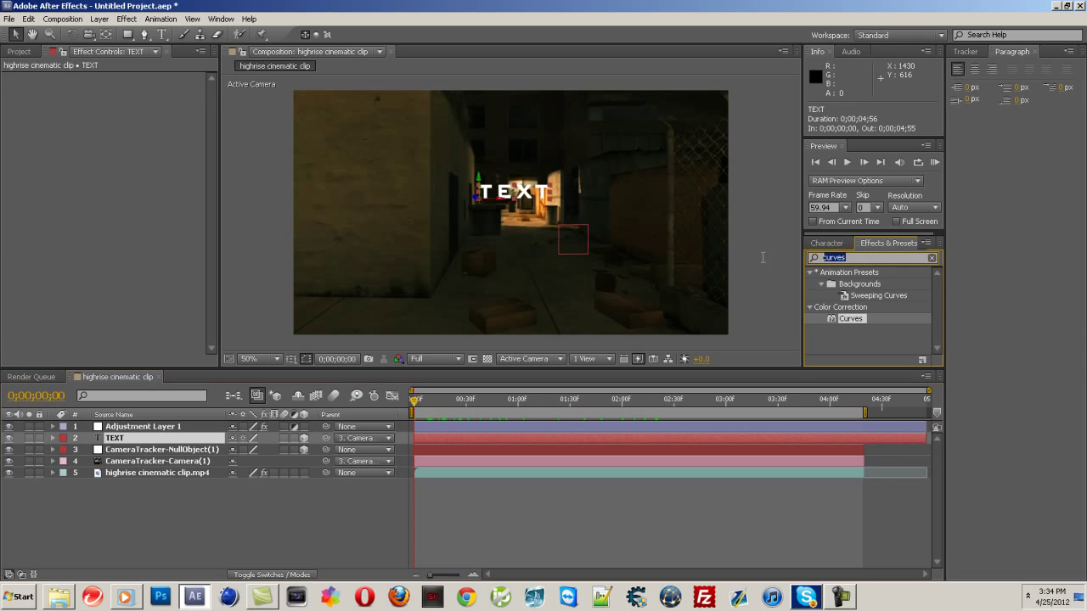
type("glow")
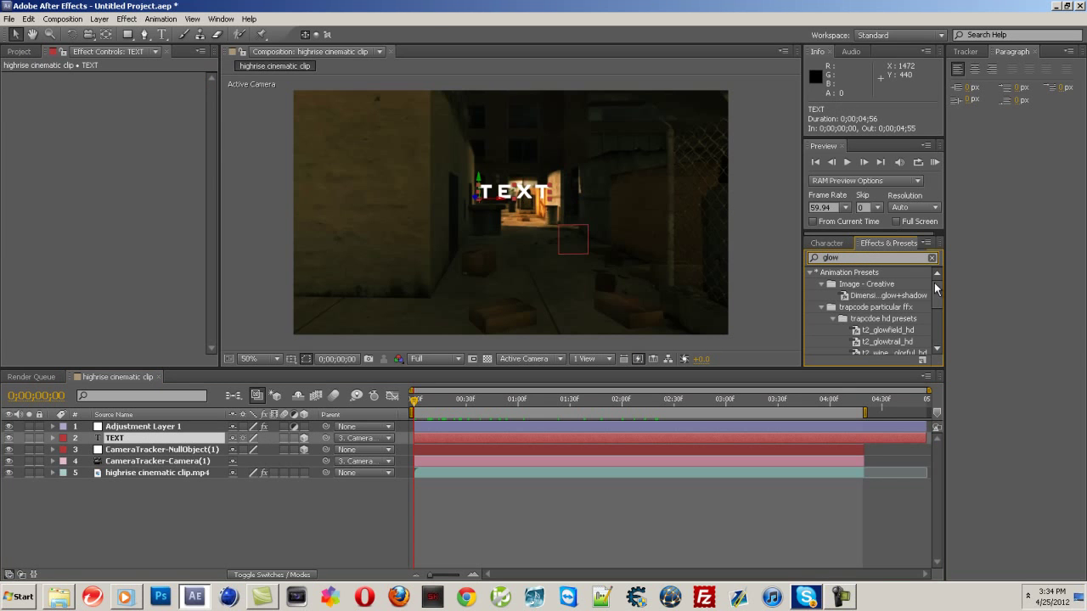
scroll(939, 305, "down", 5)
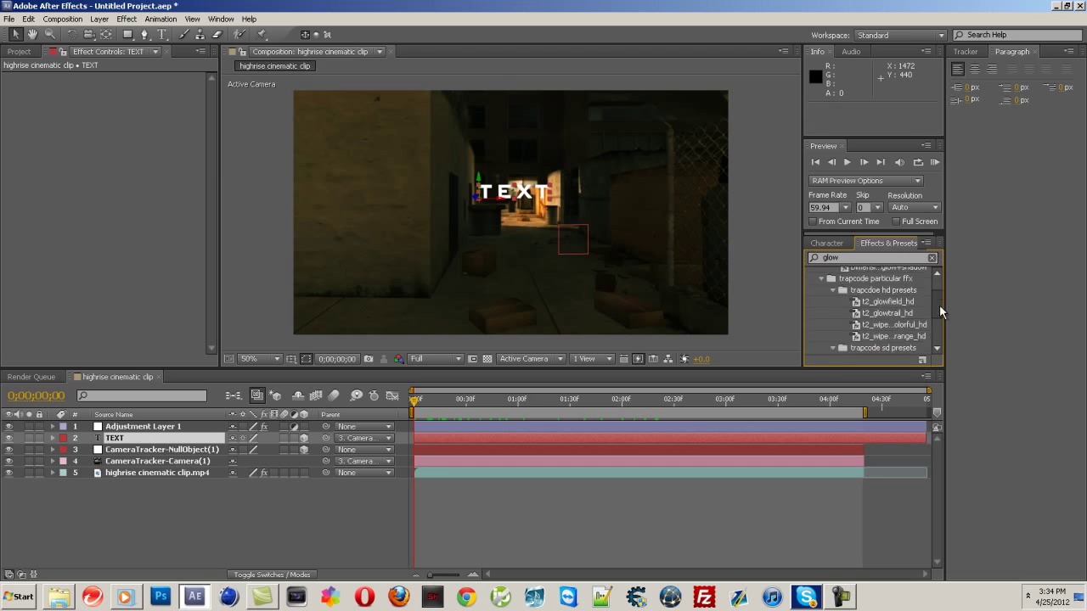
left_click_drag(845, 355, 163, 437)
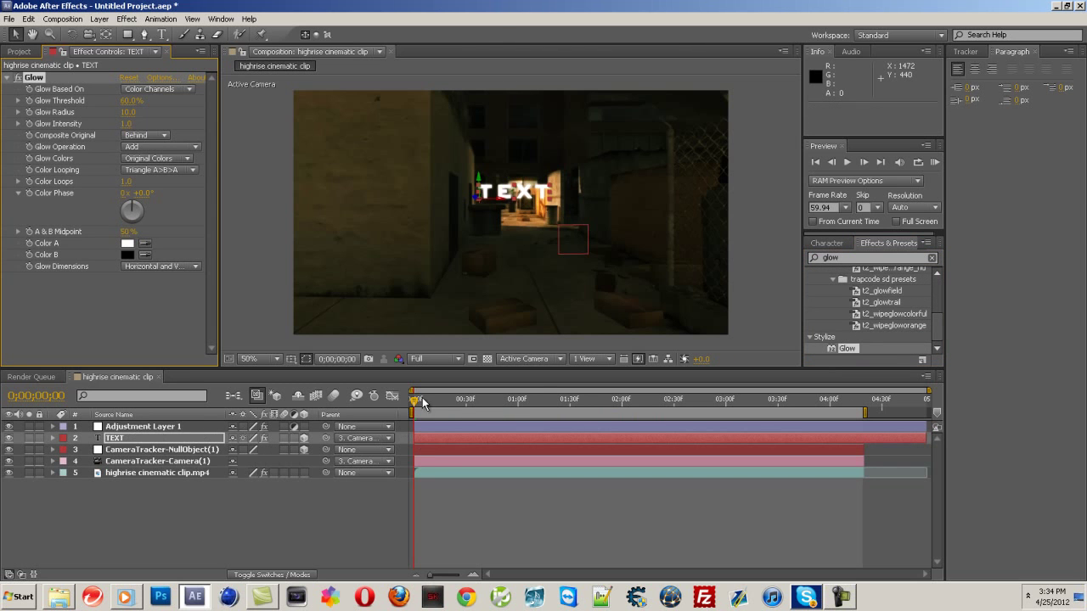
left_click_drag(416, 407, 678, 413)
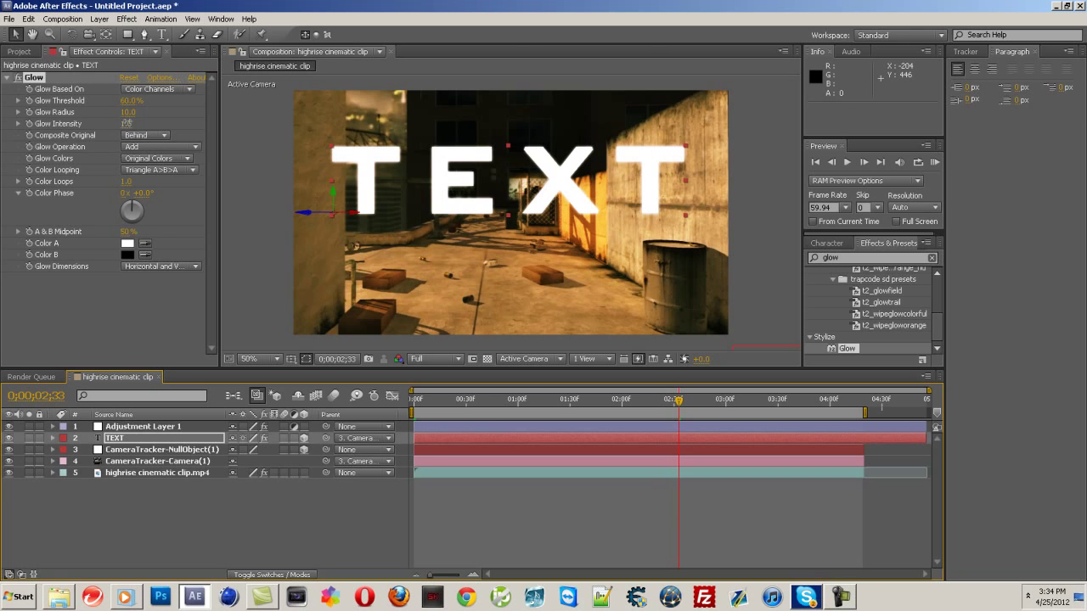
Try stronger glow values, then settle on Glow Radius 10 and Glow Intensity 1.0.
left_click_drag(147, 126, 166, 125)
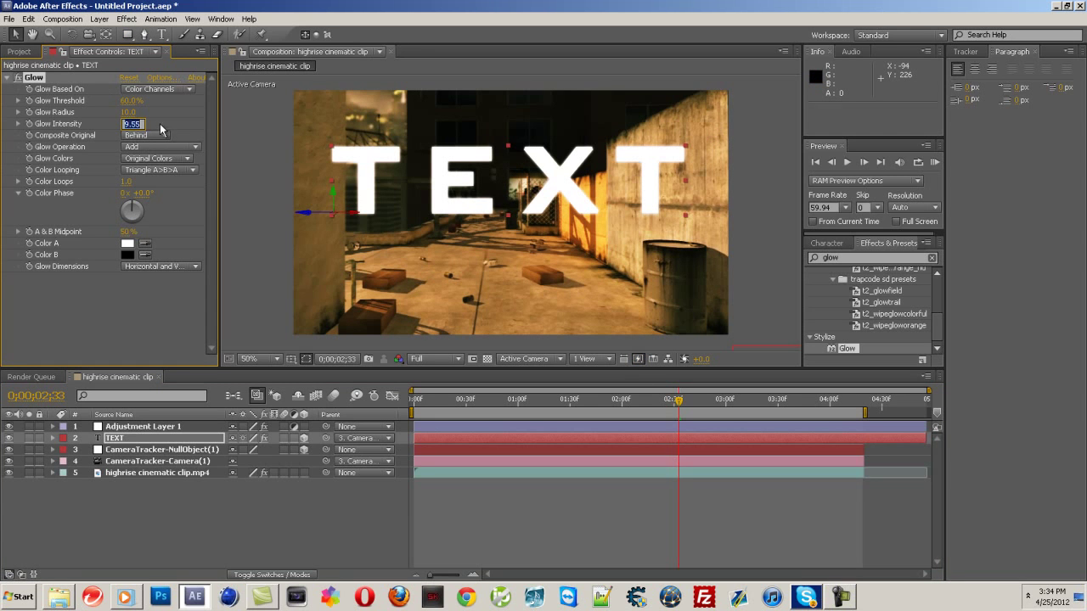
left_click(165, 128)
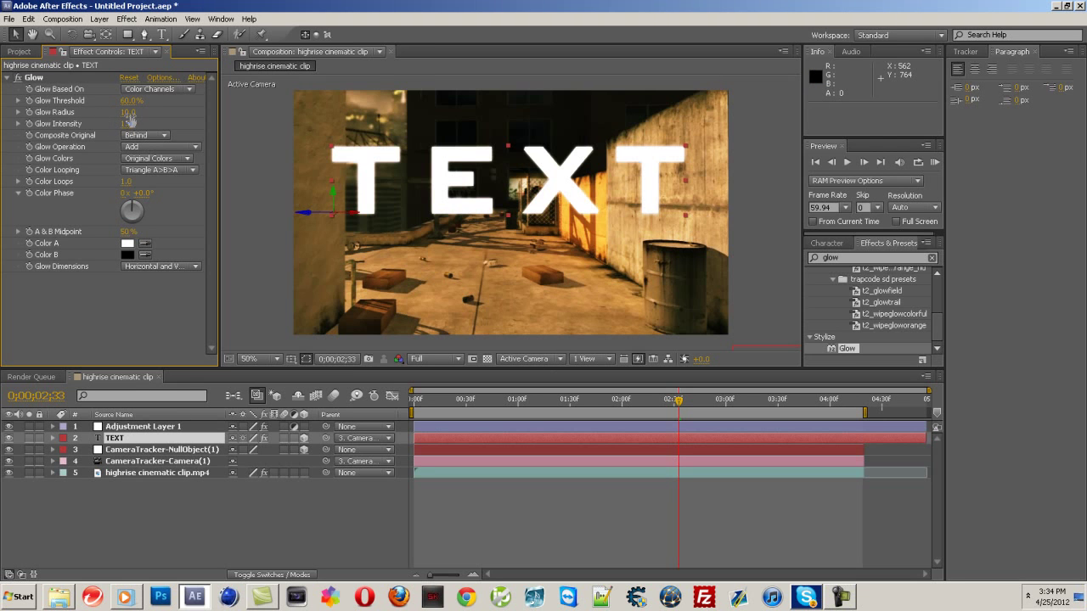
left_click_drag(127, 112, 198, 118)
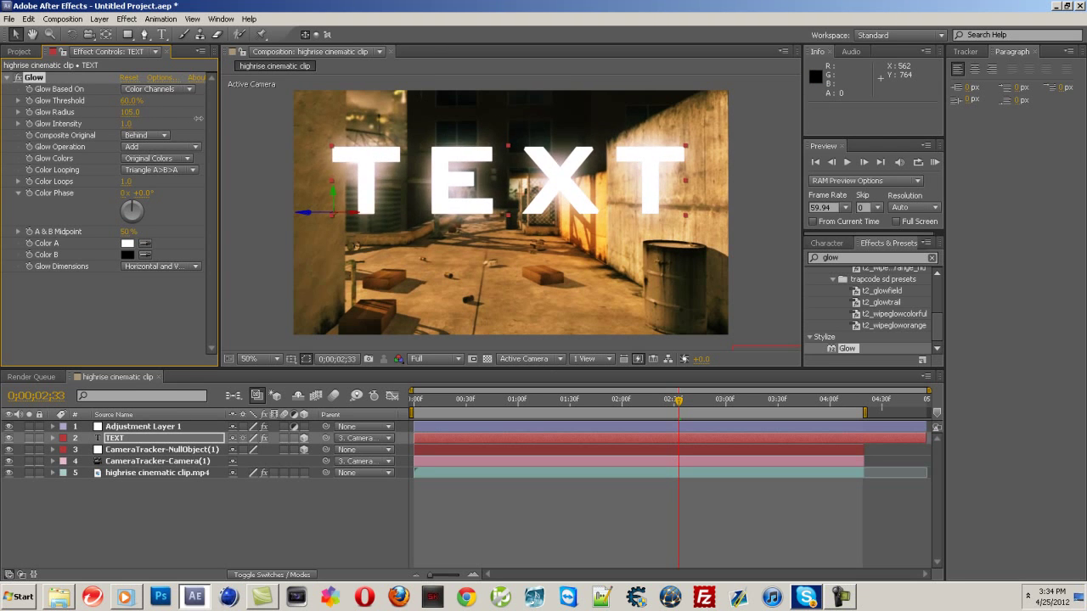
left_click_drag(125, 124, 263, 129)
left_click(132, 113)
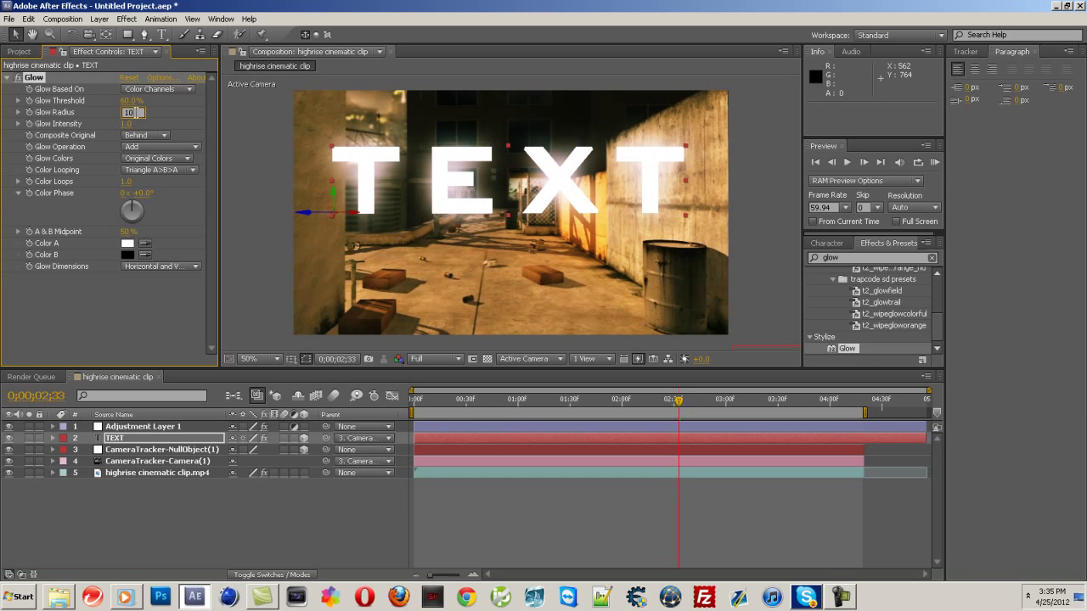
key("Return")
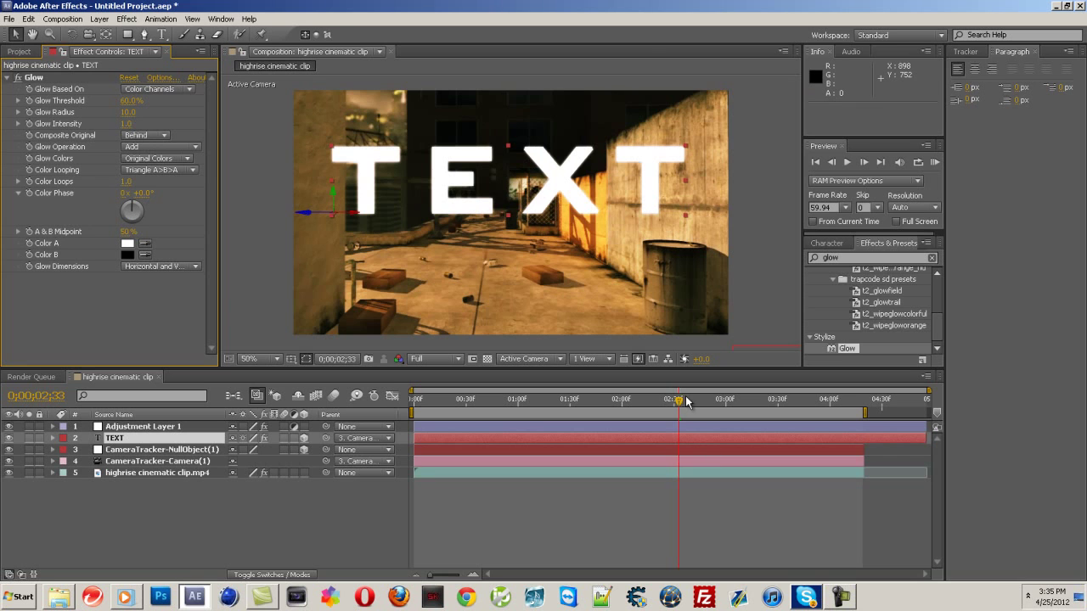
left_click_drag(678, 407, 545, 408)
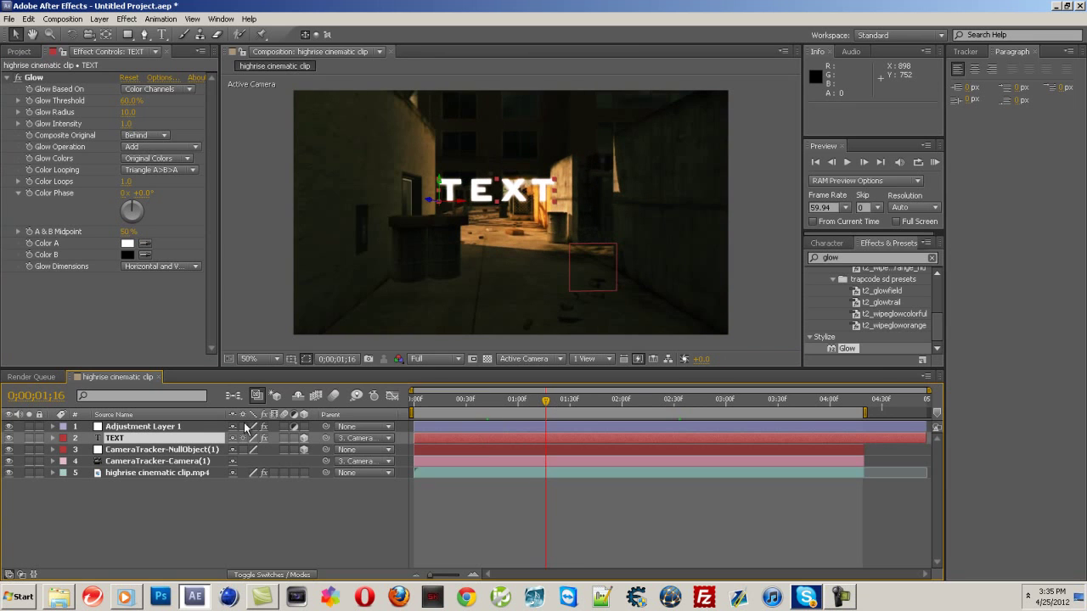
Delete the accidentally created empty text layer.
left_click(162, 34)
left_click(466, 188)
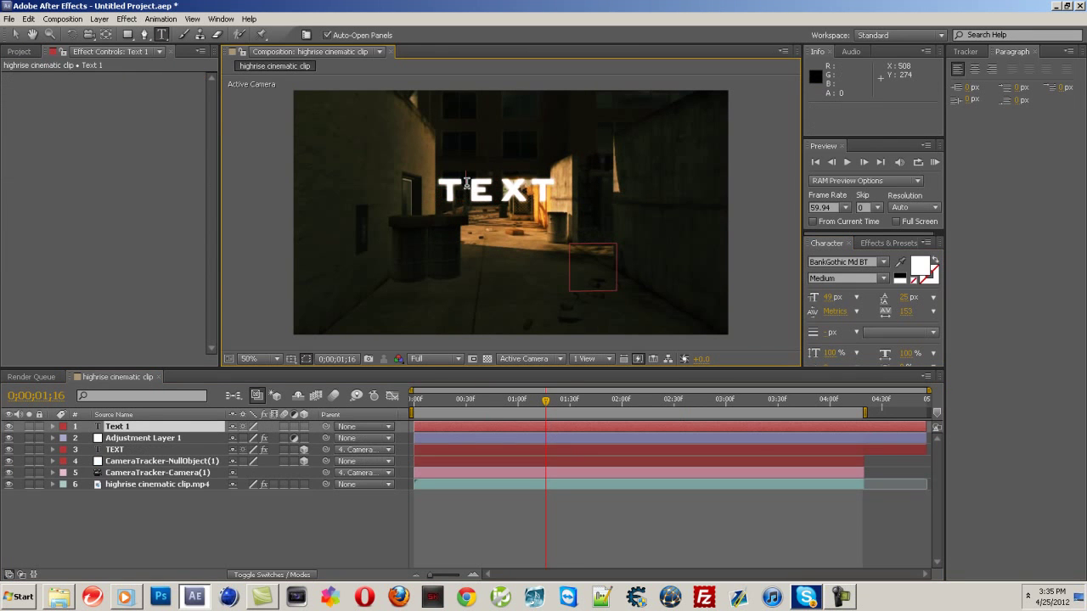
left_click(123, 427)
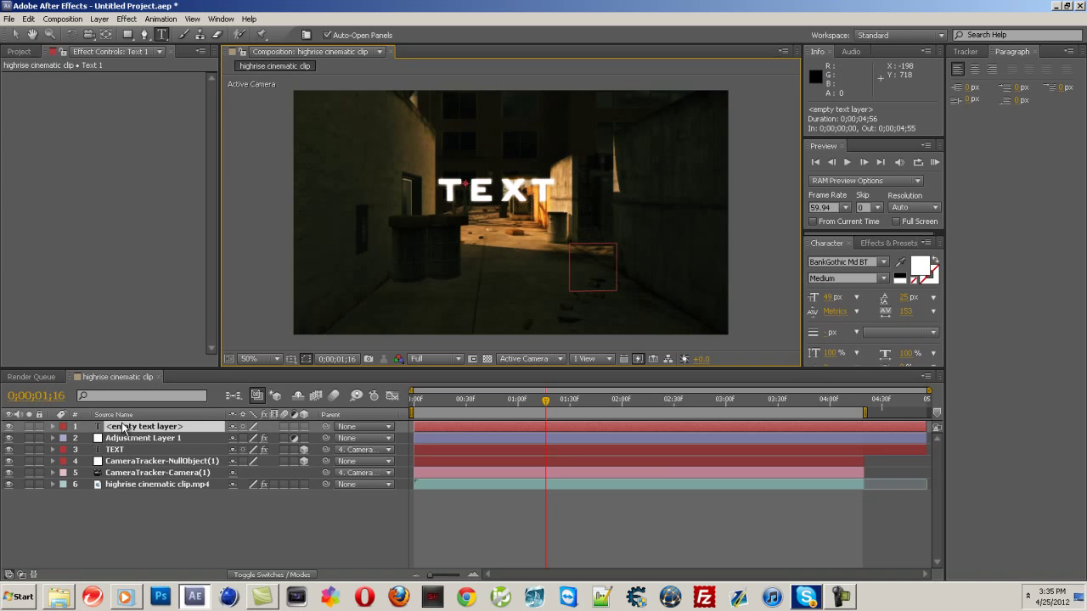
key("Delete")
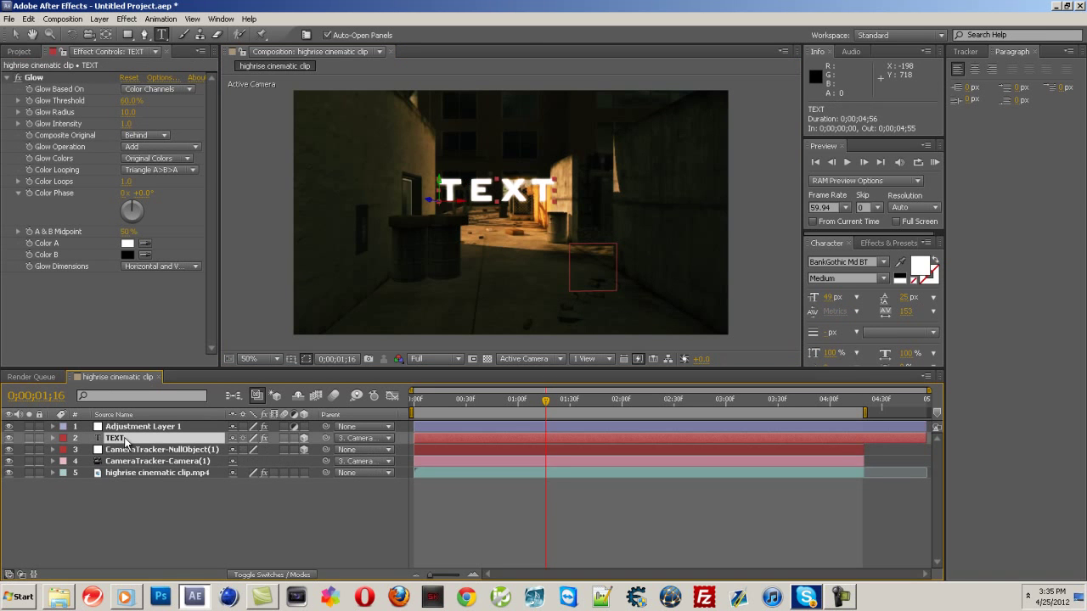
Colour the first letter T of TEXT red (BE1414).
left_click(127, 438)
left_click(469, 192)
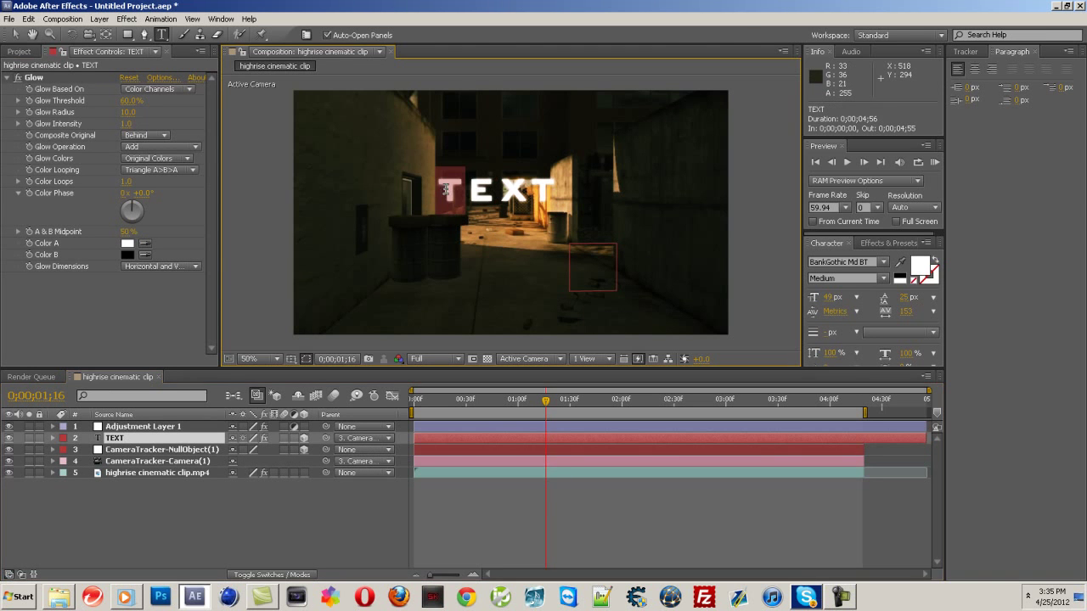
left_click_drag(469, 192, 436, 192)
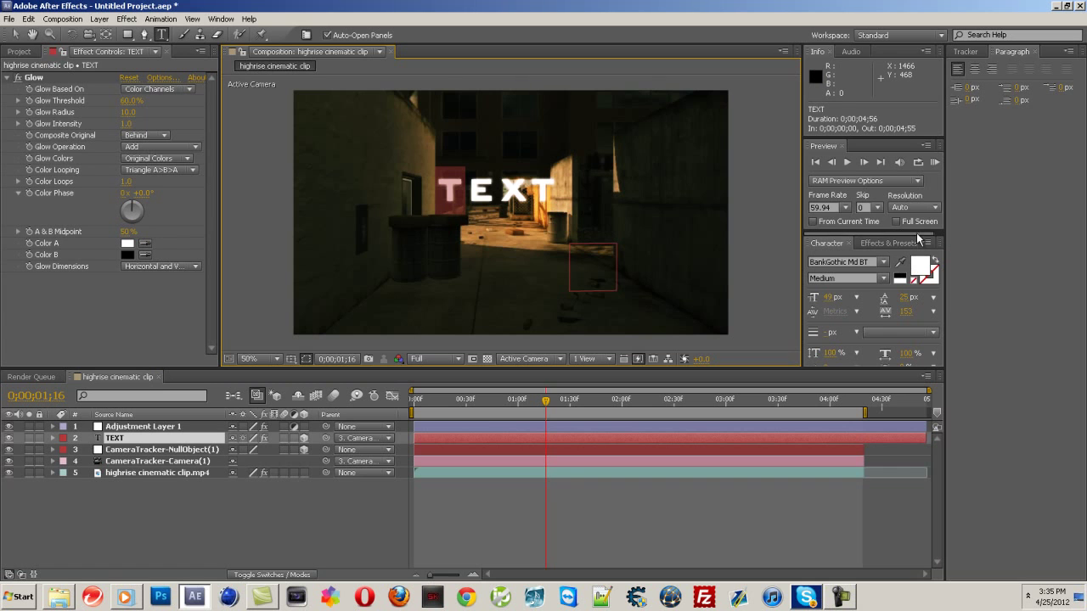
left_click(920, 269)
left_click(659, 254)
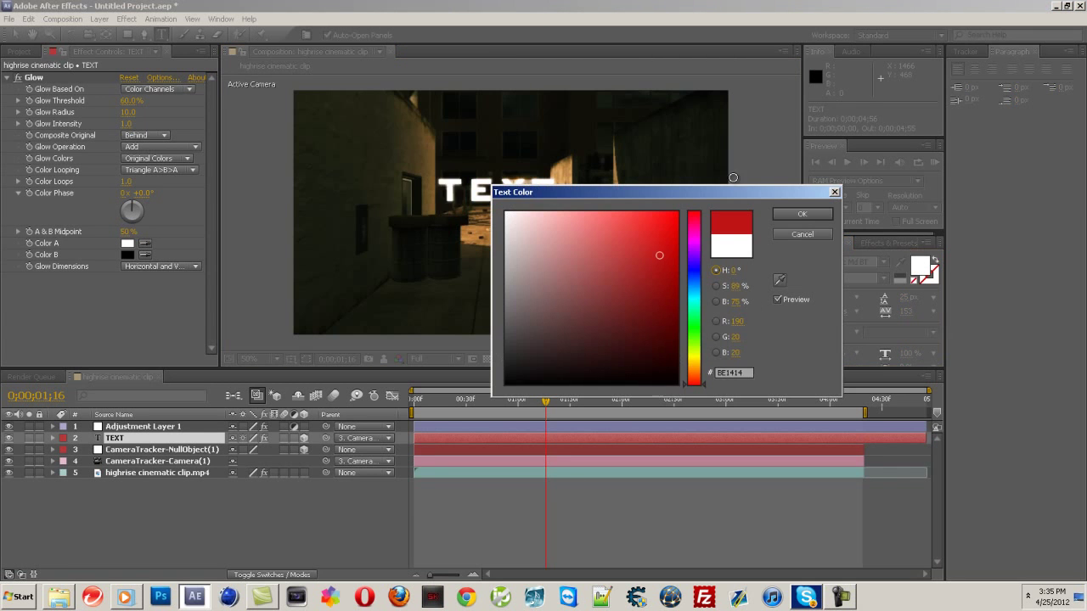
left_click(802, 214)
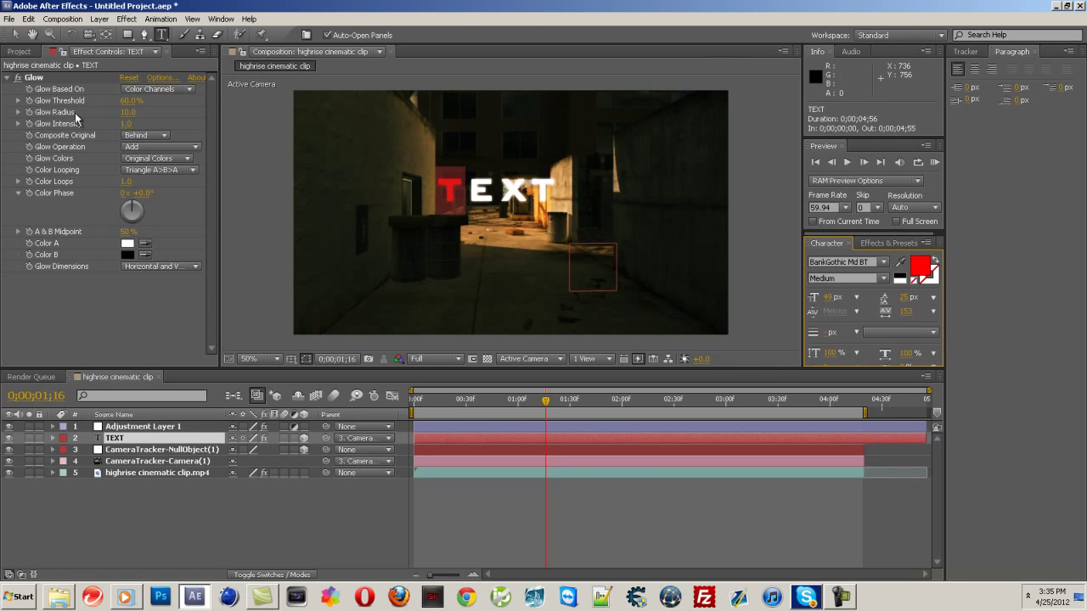
Exit text editing, deselect the TEXT layer and preview a later frame.
left_click(19, 52)
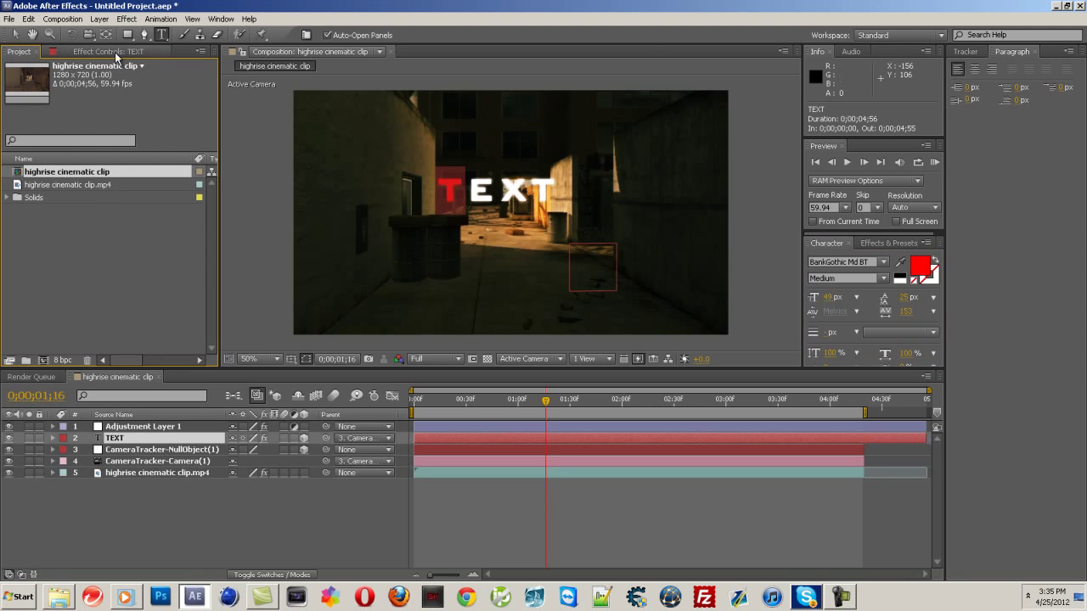
left_click(16, 35)
left_click(273, 186)
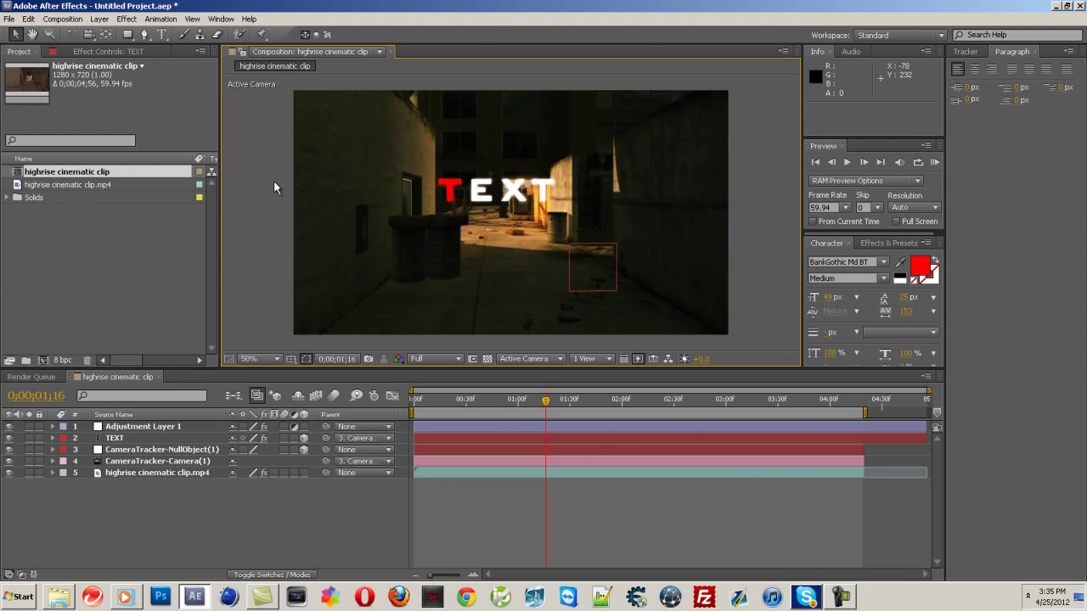
left_click_drag(546, 404, 626, 402)
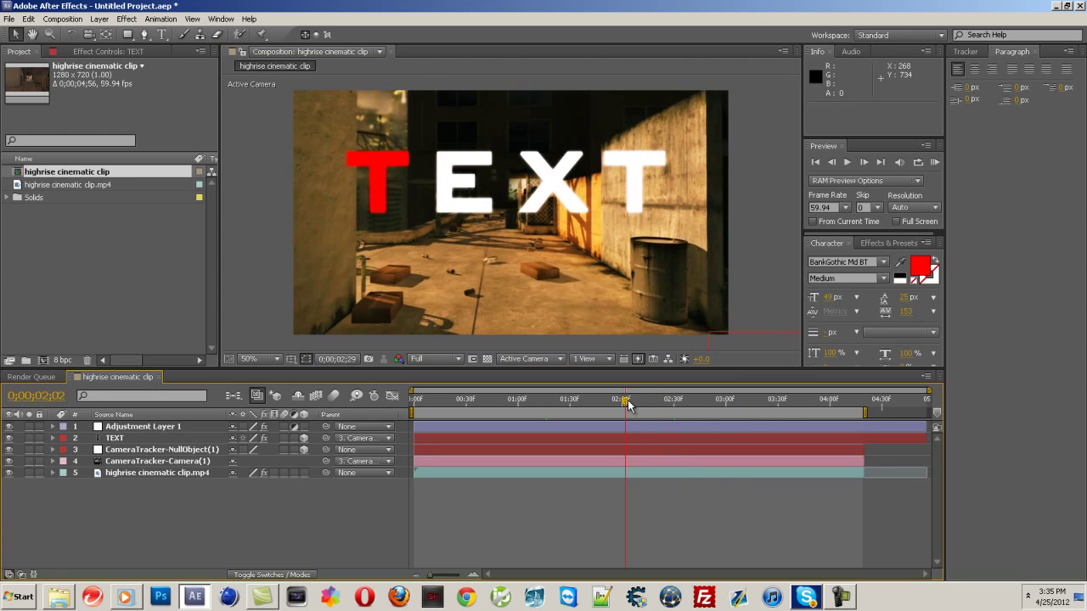
Play and seek the PRESENTS reference video in Windows Media Player, then close it.
left_click(125, 596)
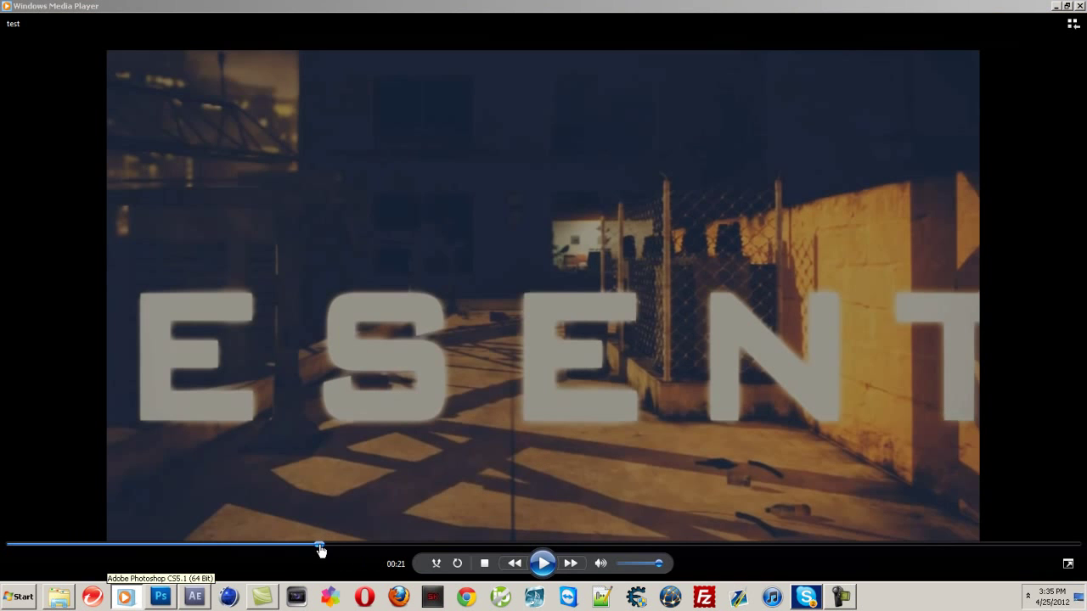
left_click(544, 564)
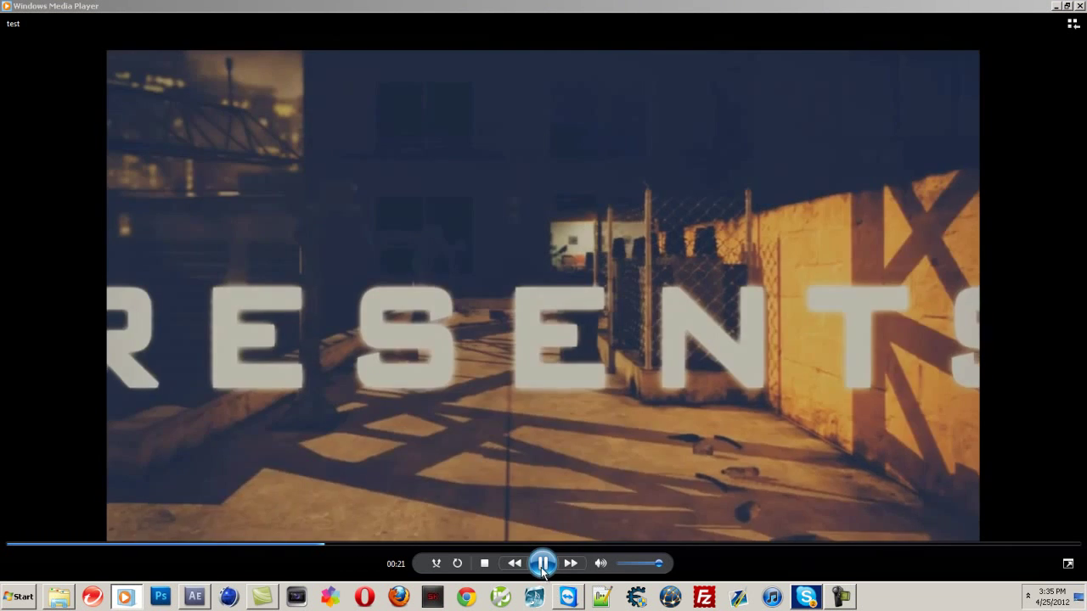
left_click(540, 564)
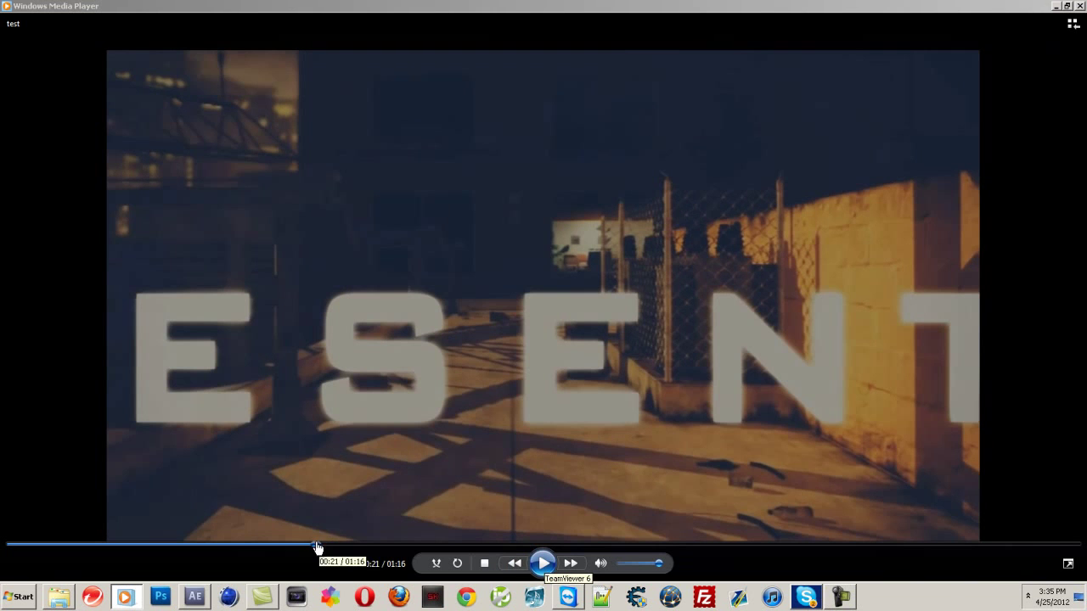
left_click(544, 565)
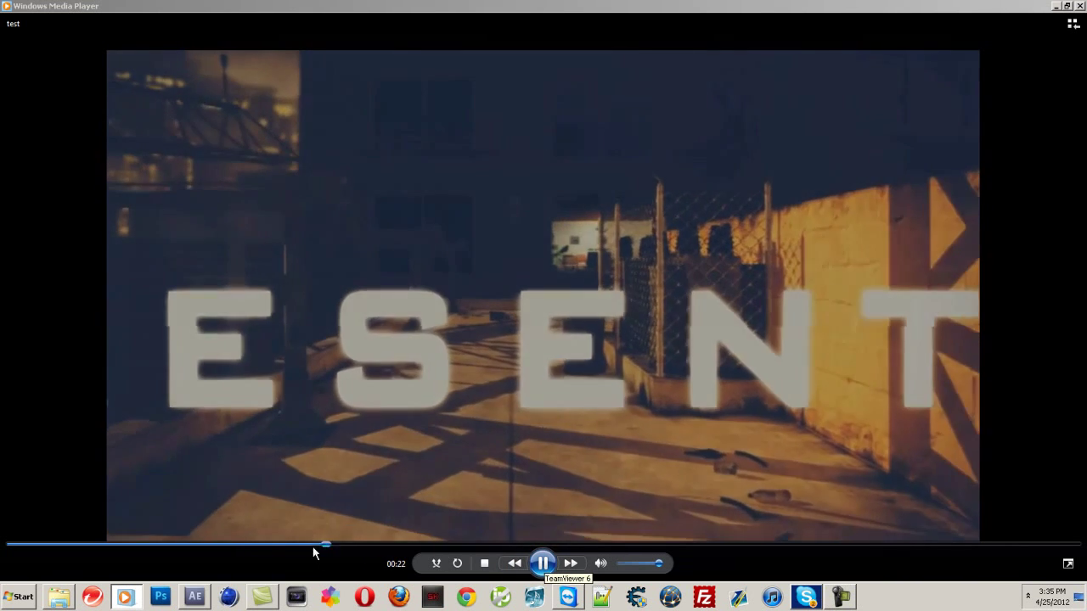
left_click(295, 544)
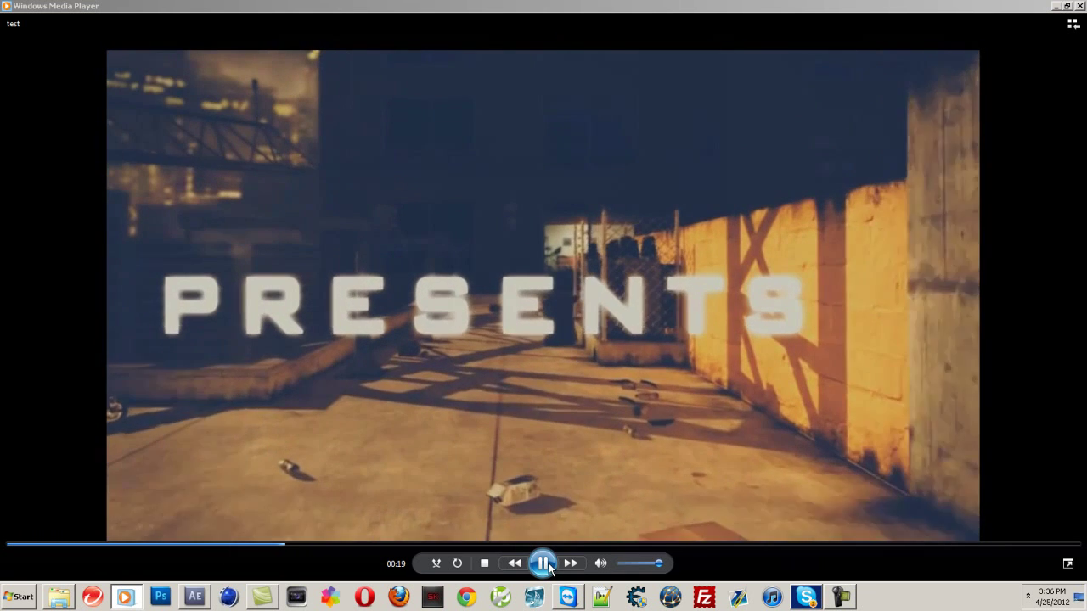
left_click(543, 564)
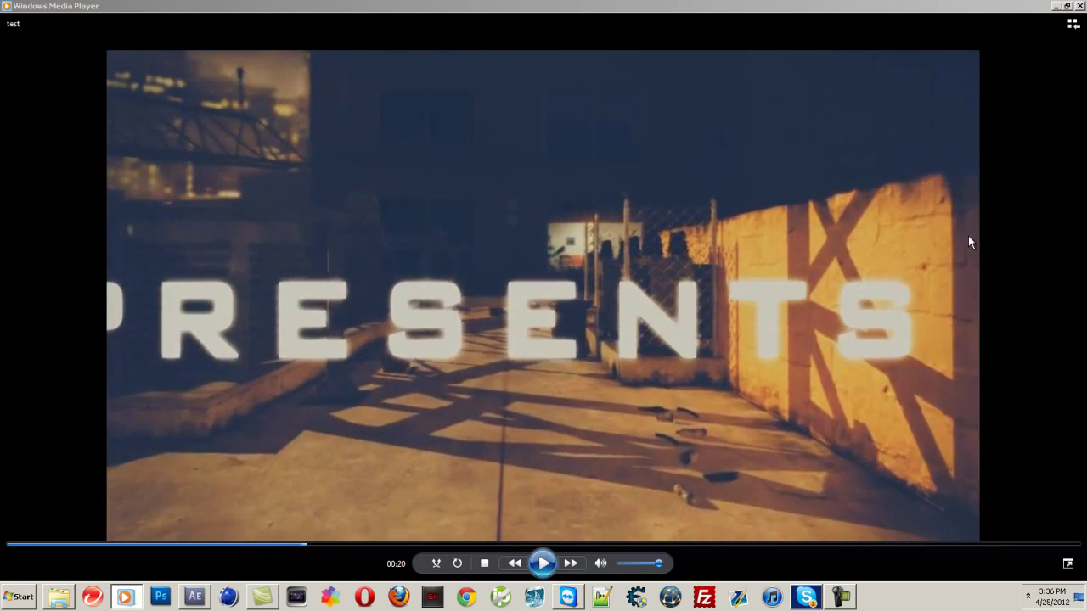
left_click(1082, 6)
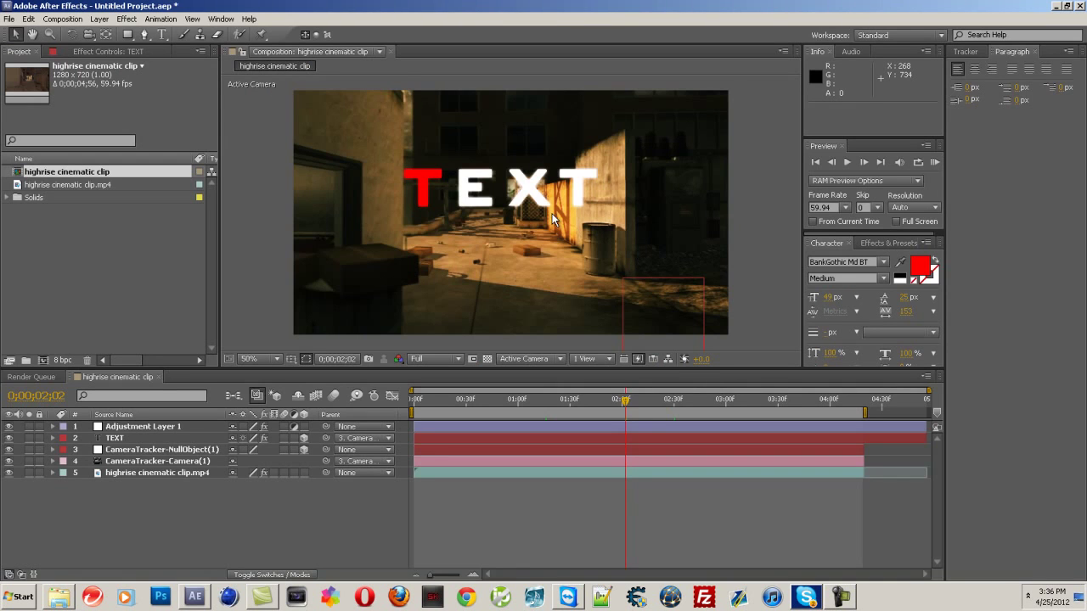
Return to an earlier frame and show the Effects & Presets panel with the glow results.
left_click(625, 401)
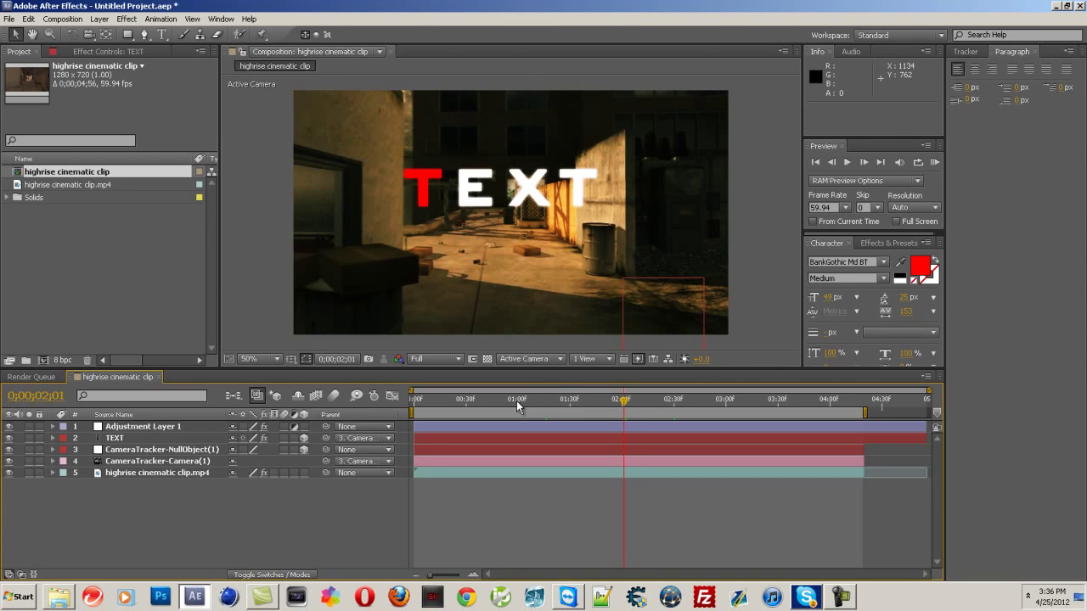
left_click_drag(625, 401, 647, 416)
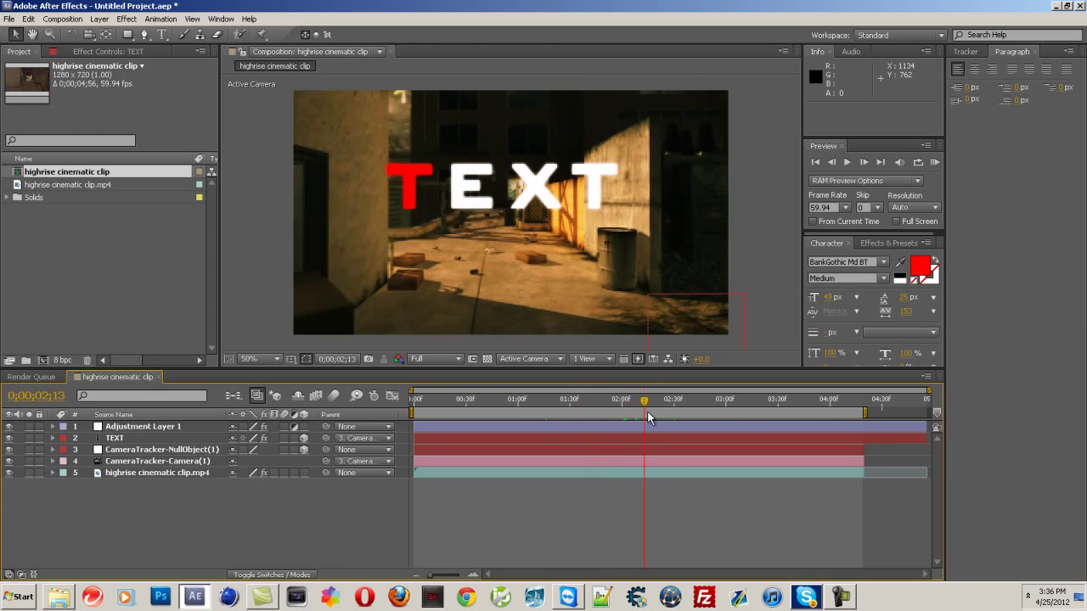
left_click(887, 243)
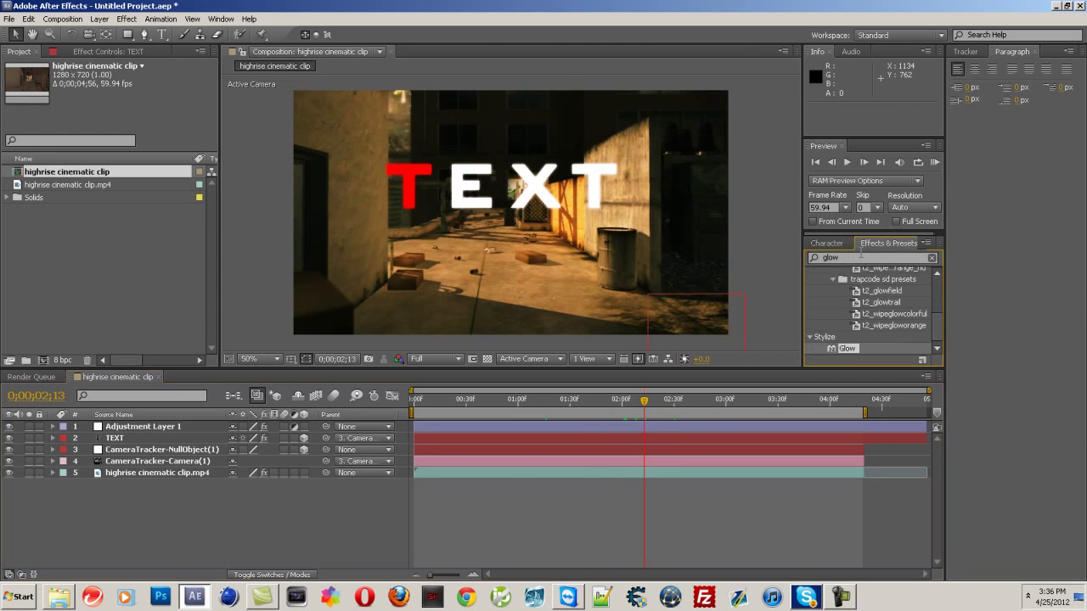
Replace the glow search with 'twitch' and apply Twitch to the TEXT layer.
left_click(887, 243)
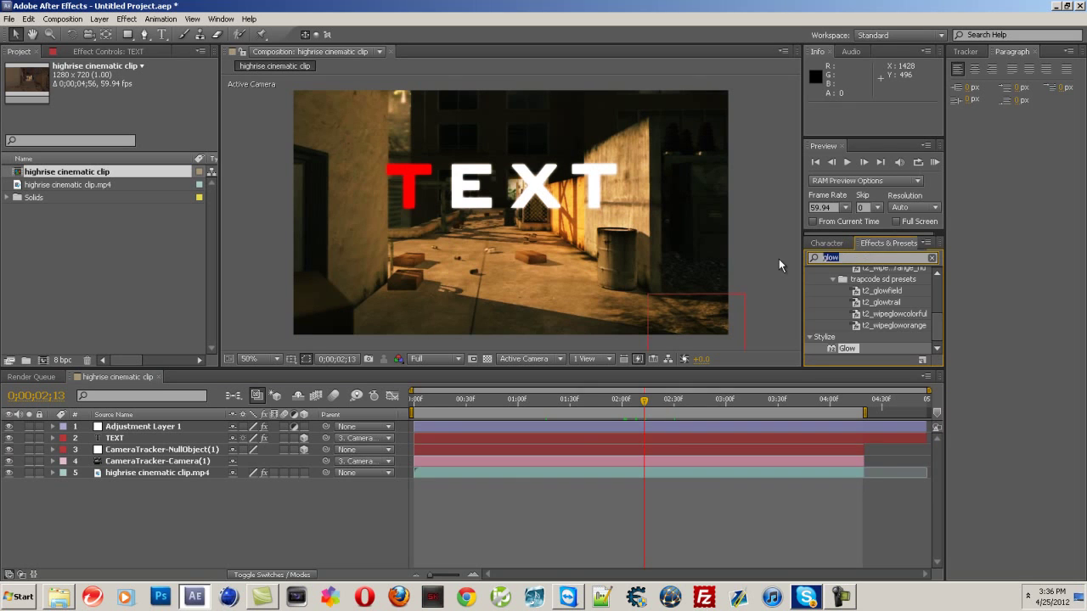
key("BackSpace")
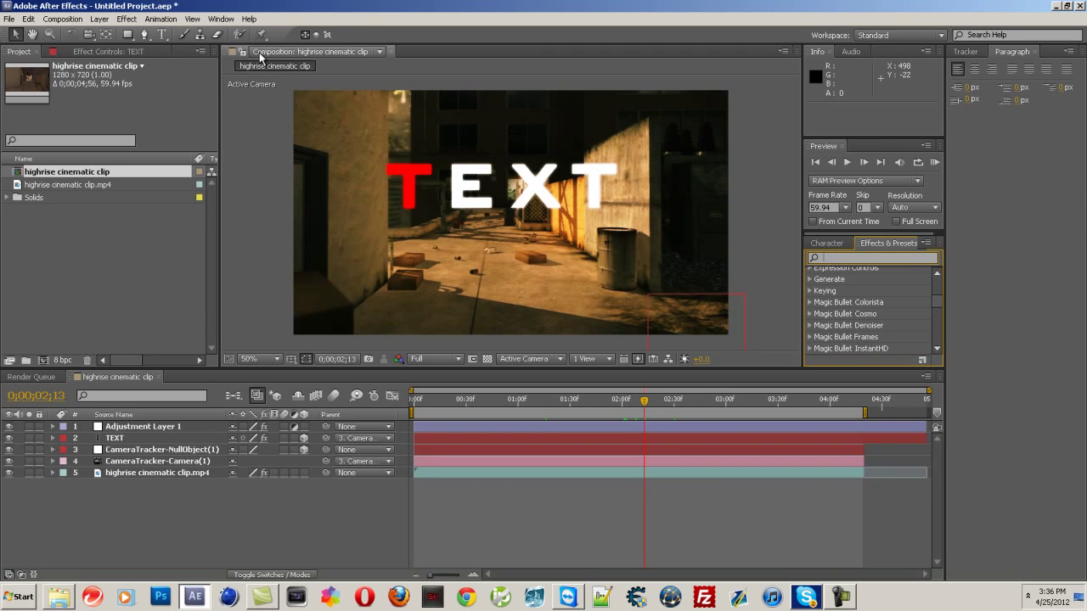
type("twitch")
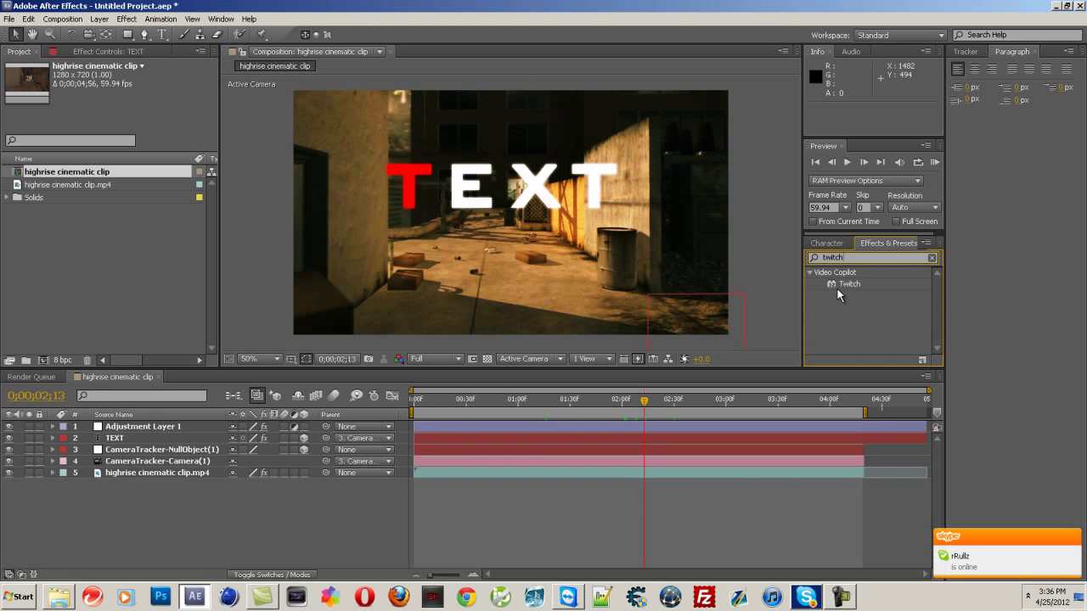
left_click_drag(836, 285, 129, 440)
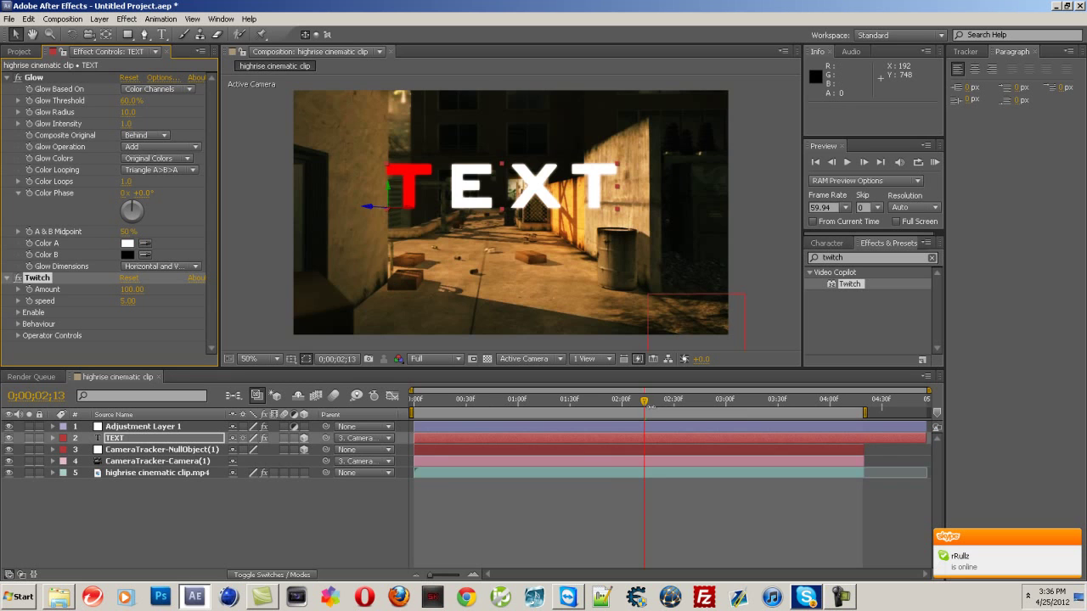
left_click_drag(568, 410, 414, 404)
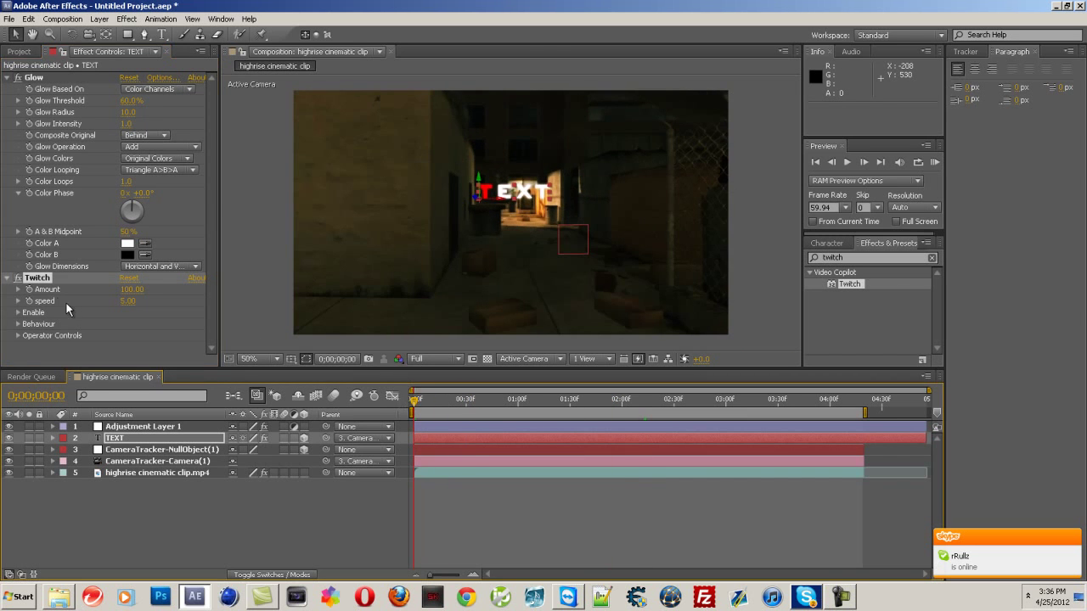
Expand Twitch's settings and Enable options, then preview the opening frames.
left_click(31, 293)
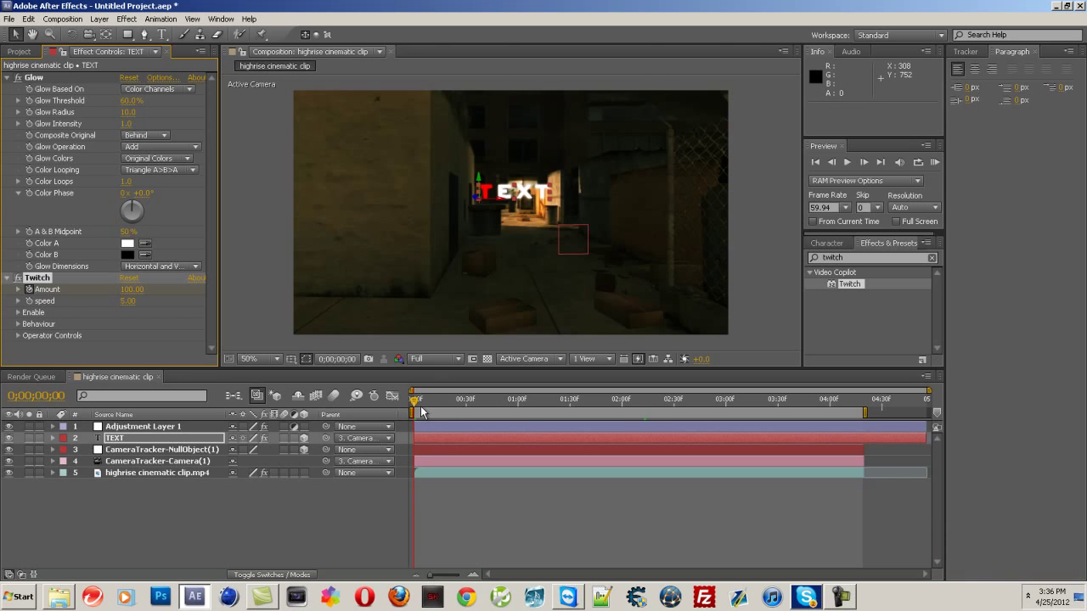
left_click(18, 312)
scroll(51, 332, "down", 1)
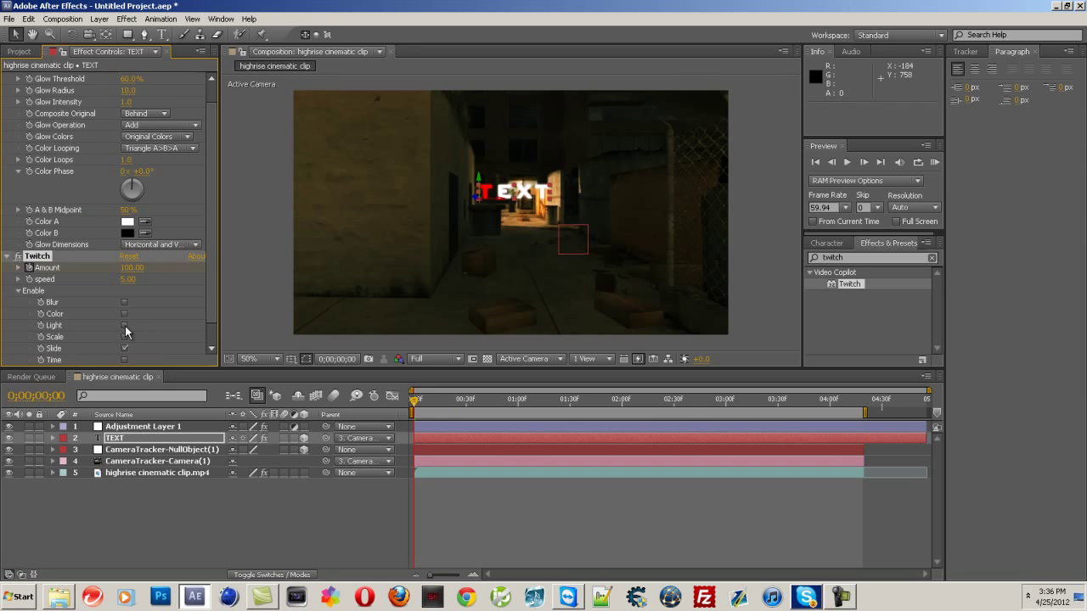
left_click_drag(411, 408, 640, 415)
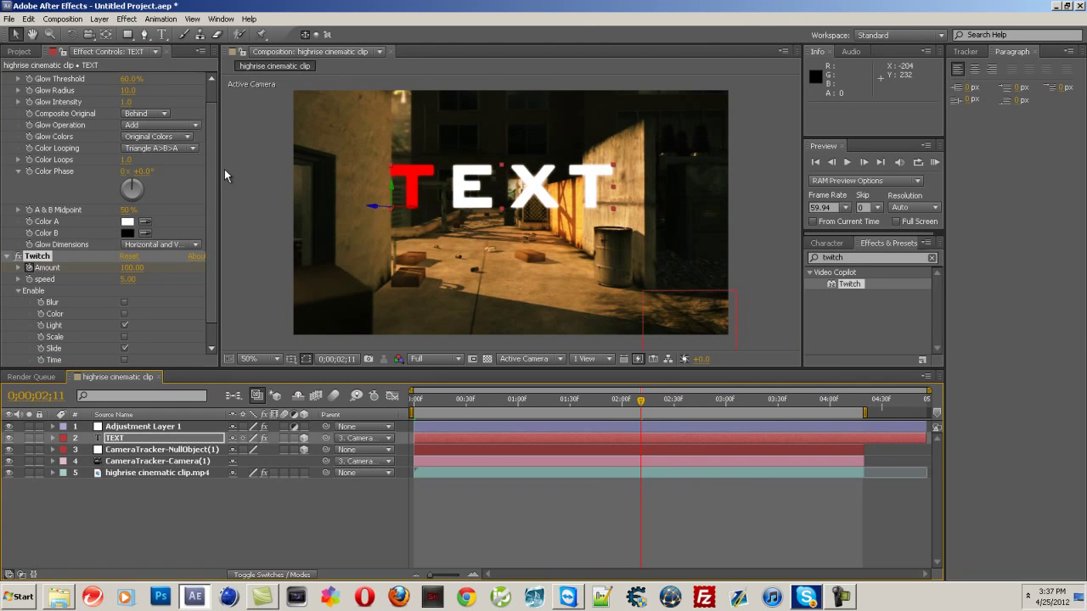
Collapse Twitch's Enable group and expand Operator Controls > Slide, starting from the first frame.
left_click_drag(213, 168, 210, 242)
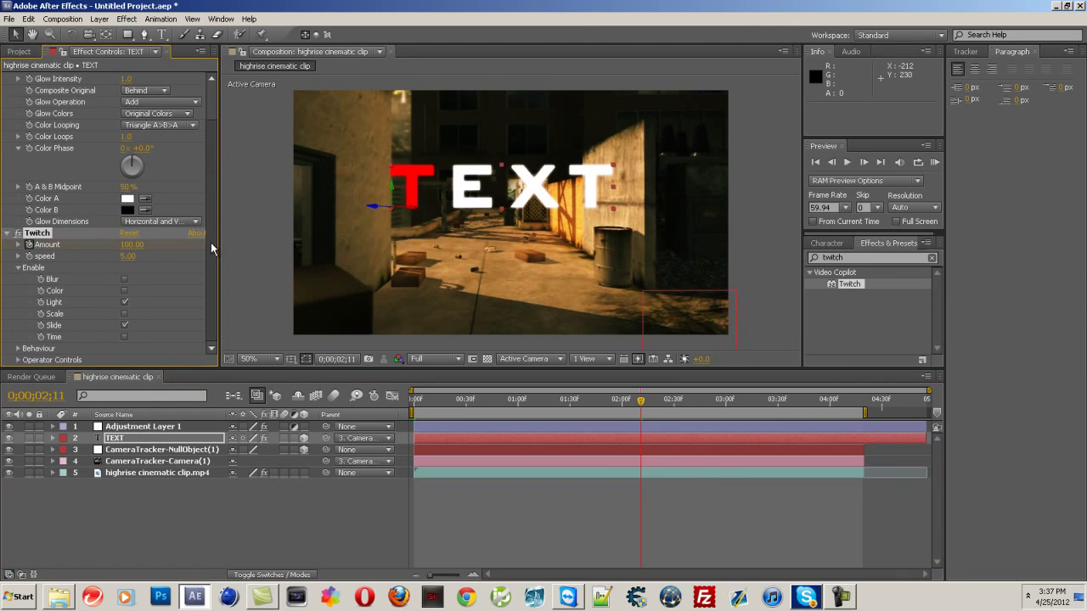
left_click(17, 268)
left_click(18, 336)
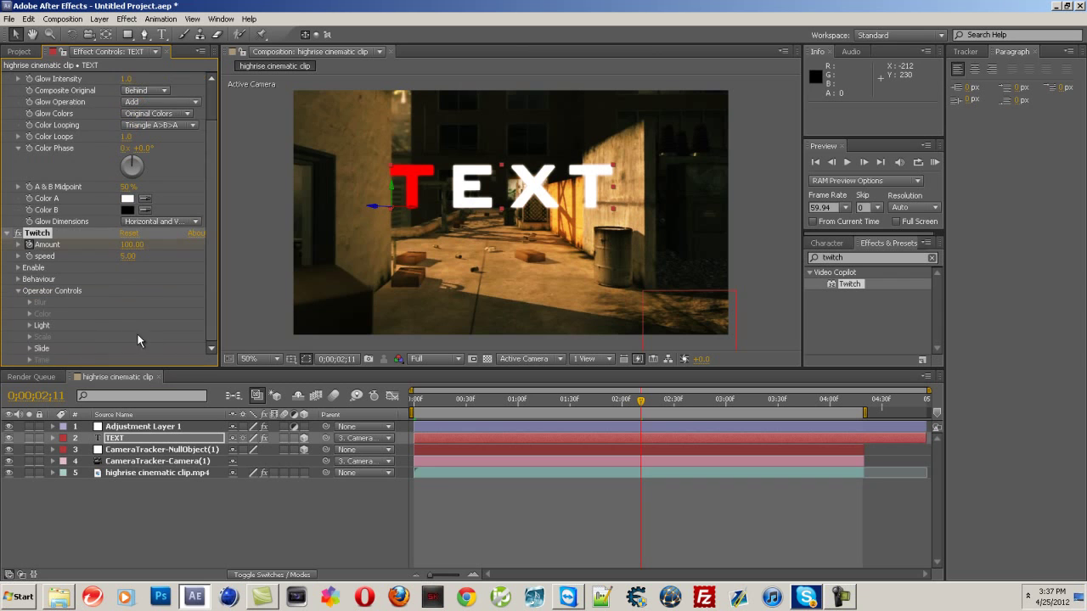
left_click(30, 348)
scroll(106, 348, "down", 4)
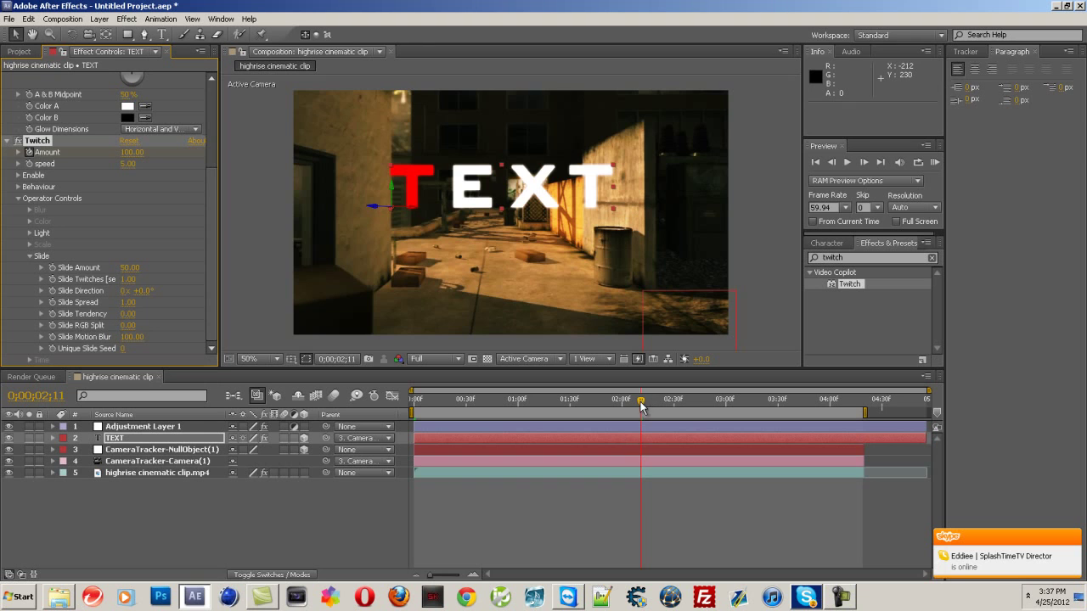
left_click_drag(641, 408, 414, 399)
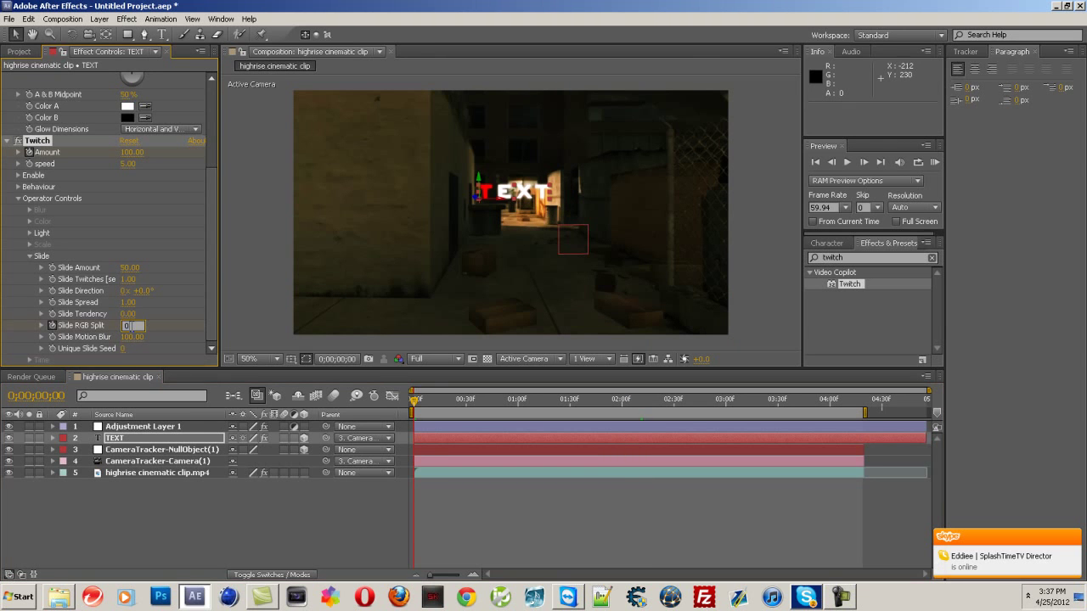
Set Slide RGB Split to 25 and preview the glitch across the clip.
left_click(165, 327)
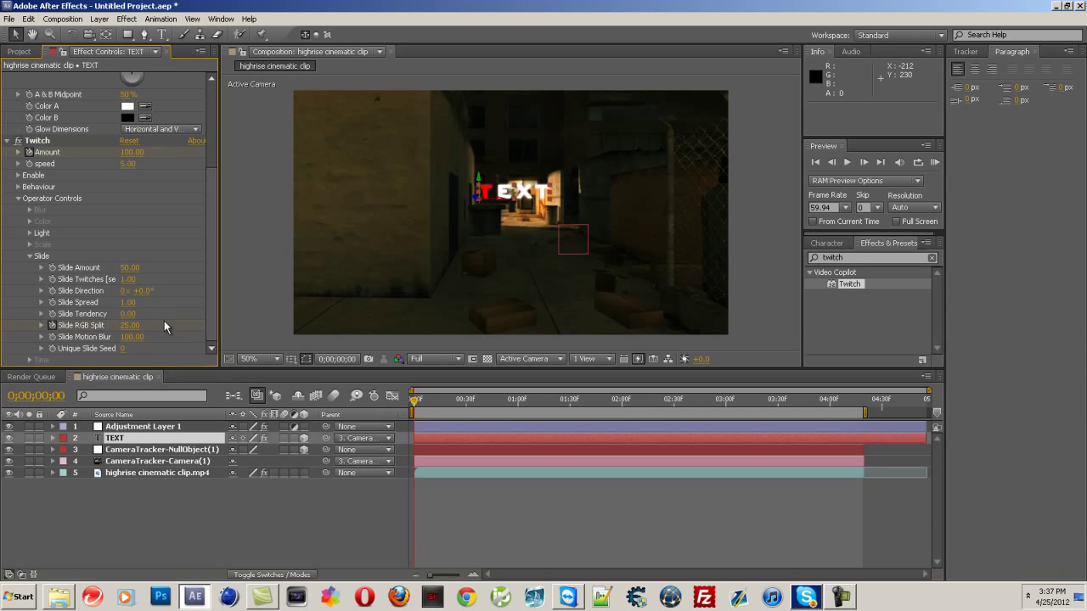
left_click_drag(416, 404, 552, 432)
left_click_drag(643, 437, 482, 435)
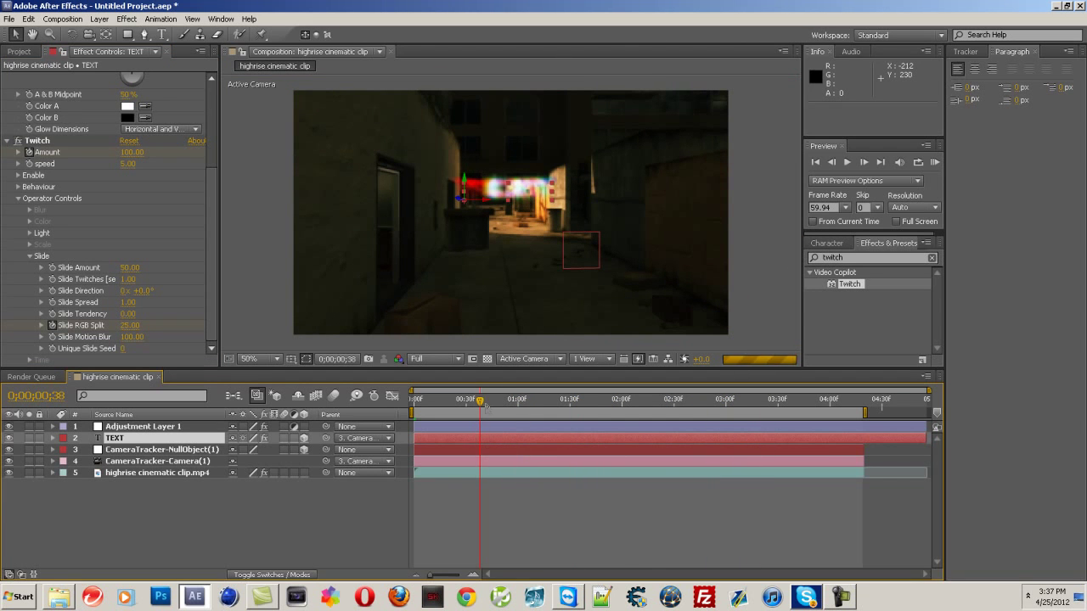
left_click_drag(476, 408, 370, 440)
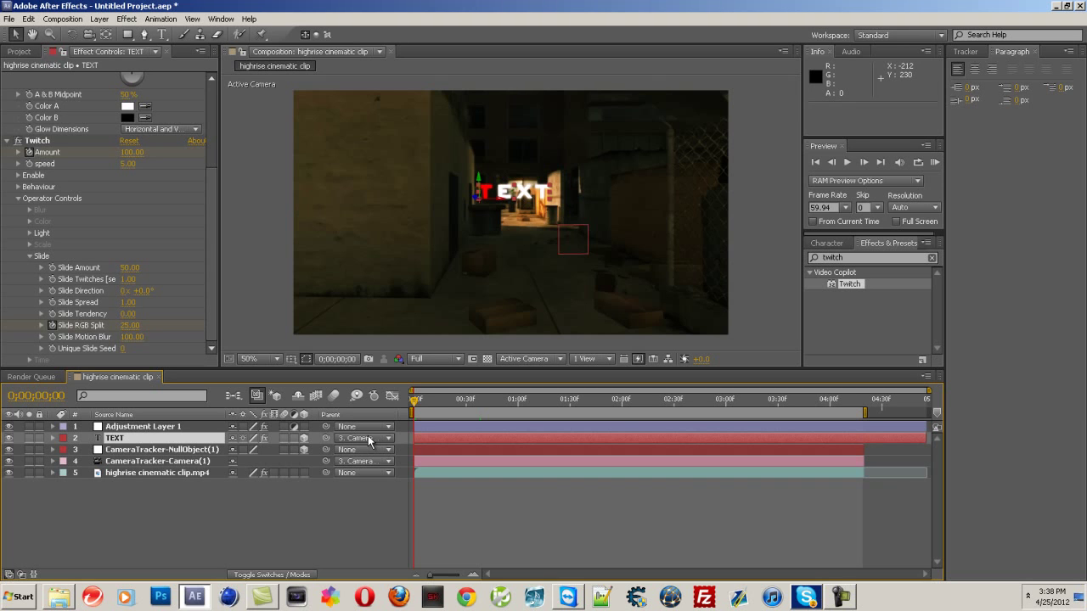
left_click_drag(415, 403, 606, 408)
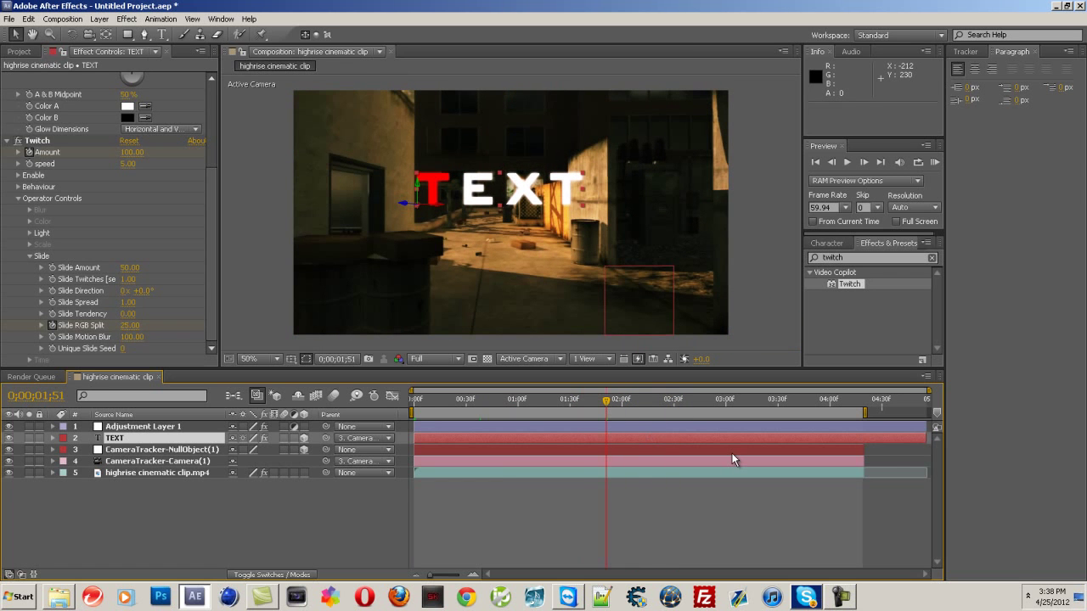